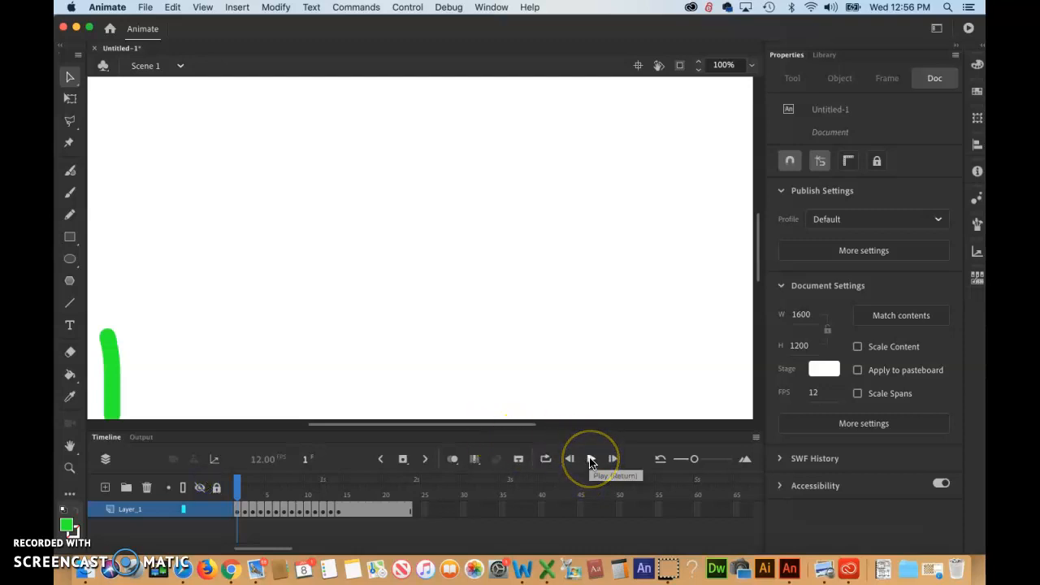
Play the tree animation on the timeline to preview it
{"action": "left_click", "coordinate": [591, 460]}
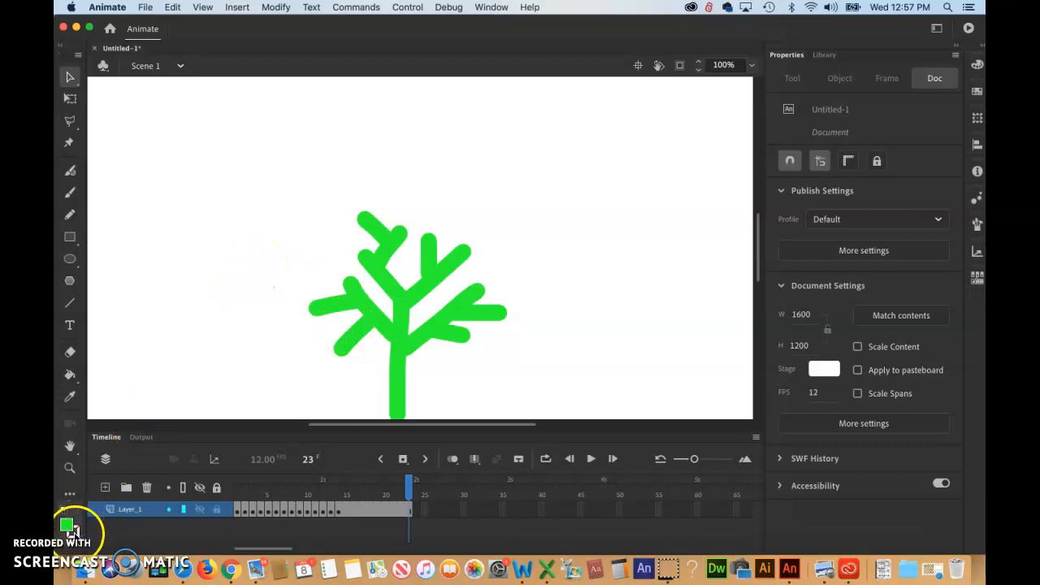
Go to the desktop, hiding other applications, and create a new folder named tempDelSoon
{"action": "left_click", "coordinate": [58, 574]}
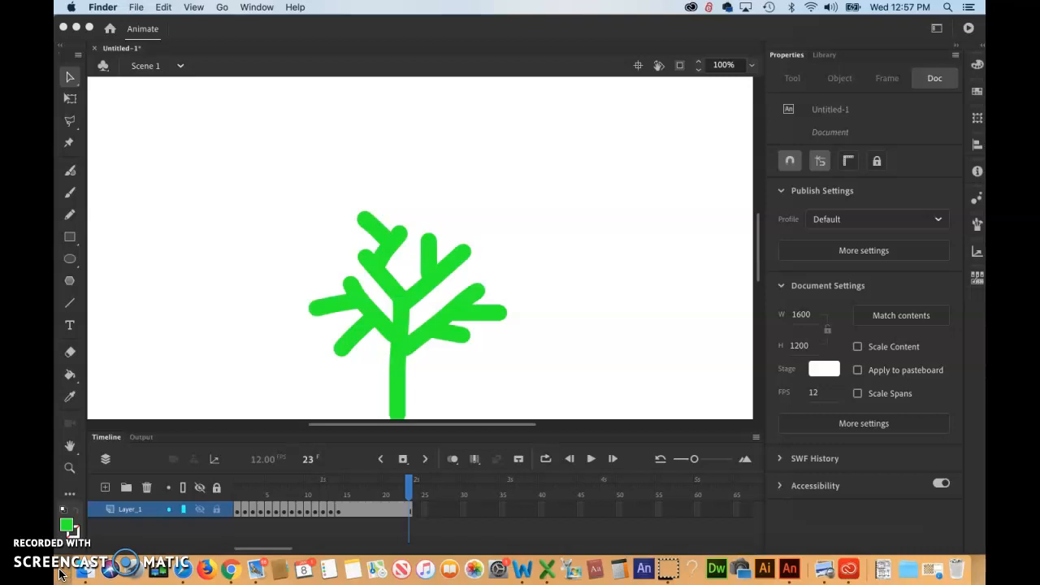
{"action": "key", "text": "alt+super+h"}
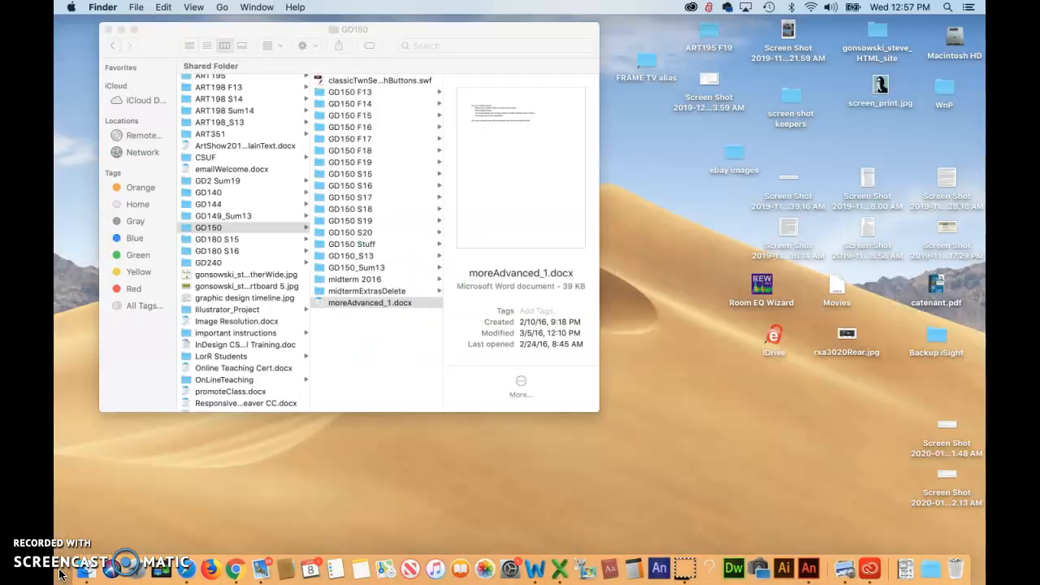
{"action": "left_click", "coordinate": [108, 30]}
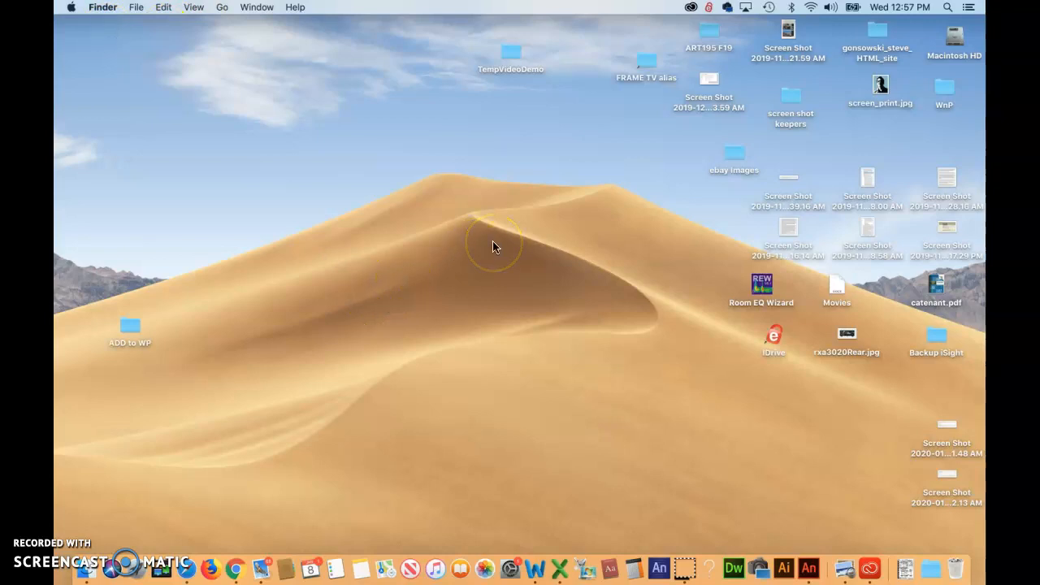
{"action": "right_click", "coordinate": [493, 246]}
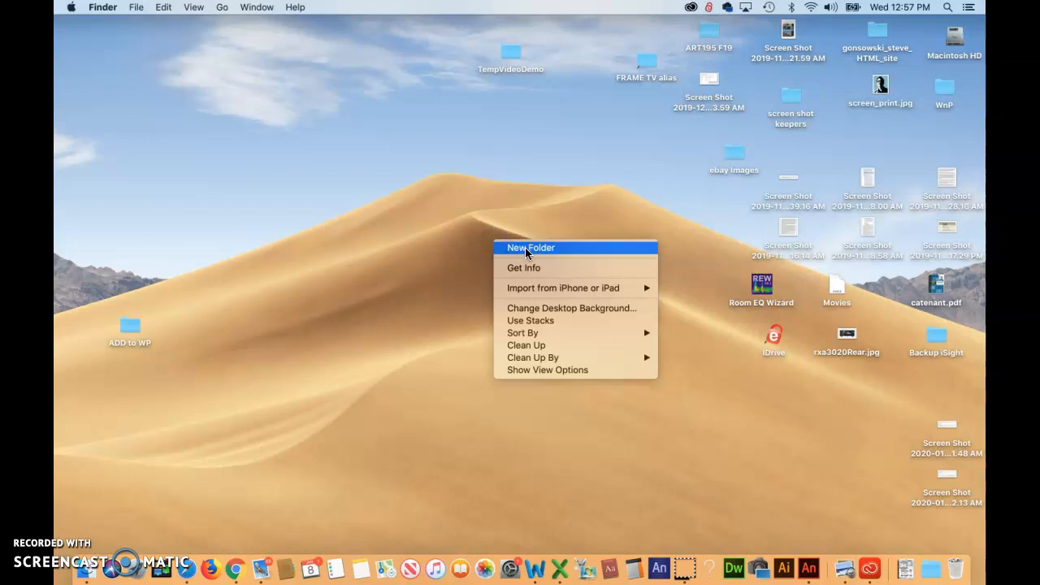
{"action": "left_click", "coordinate": [525, 248]}
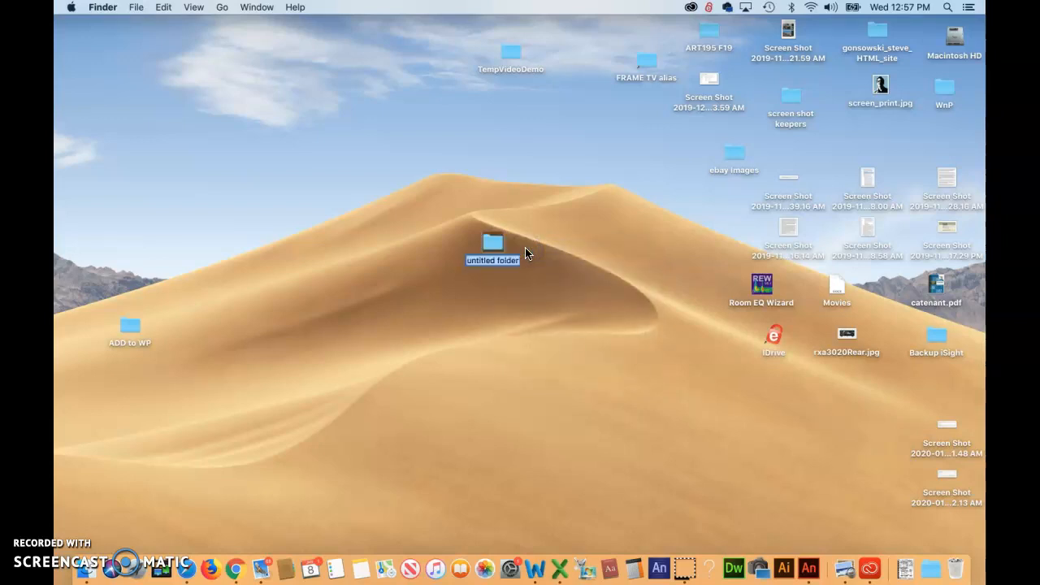
{"action": "type", "text": "temp"}
{"action": "type", "text": "el"}
{"action": "key", "text": "BackSpace"}
{"action": "key", "text": "BackSpace"}
{"action": "key", "text": "BackSpace"}
{"action": "type", "text": "pDelSoon"}
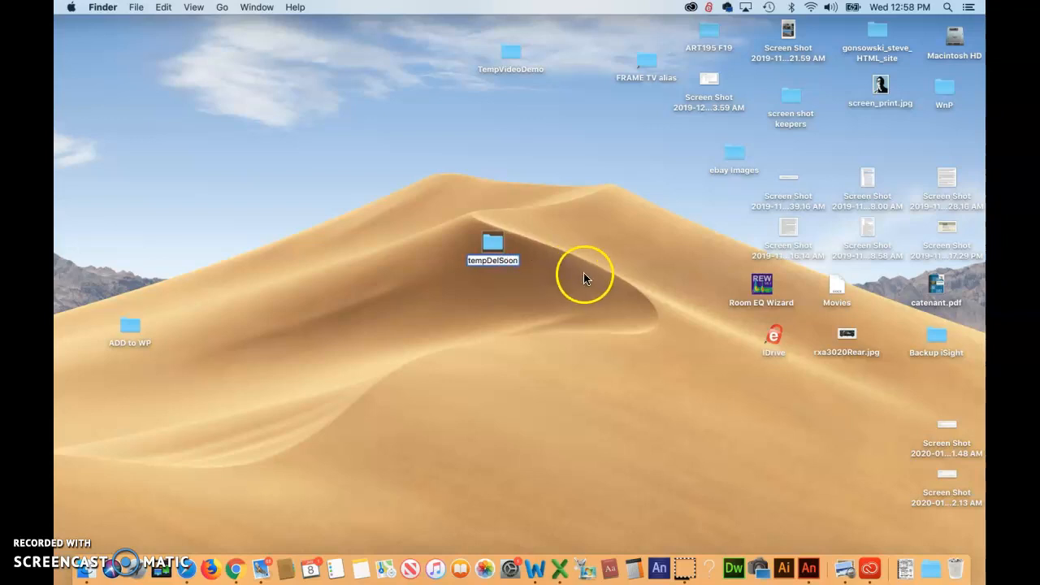
{"action": "left_click", "coordinate": [507, 328]}
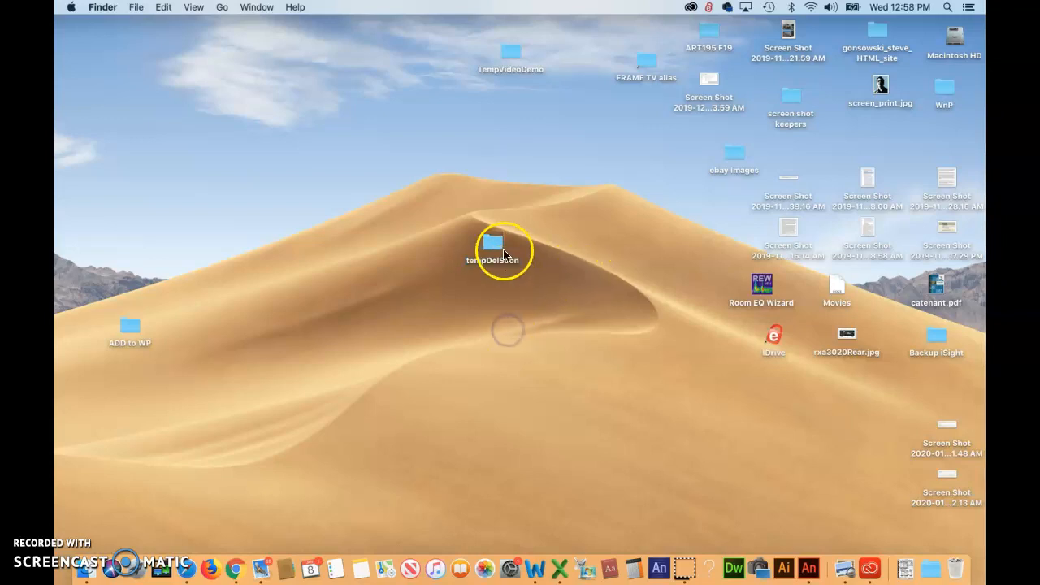
Switch back to Animate, open Save As, and browse the Documents folder
{"action": "left_click", "coordinate": [808, 570]}
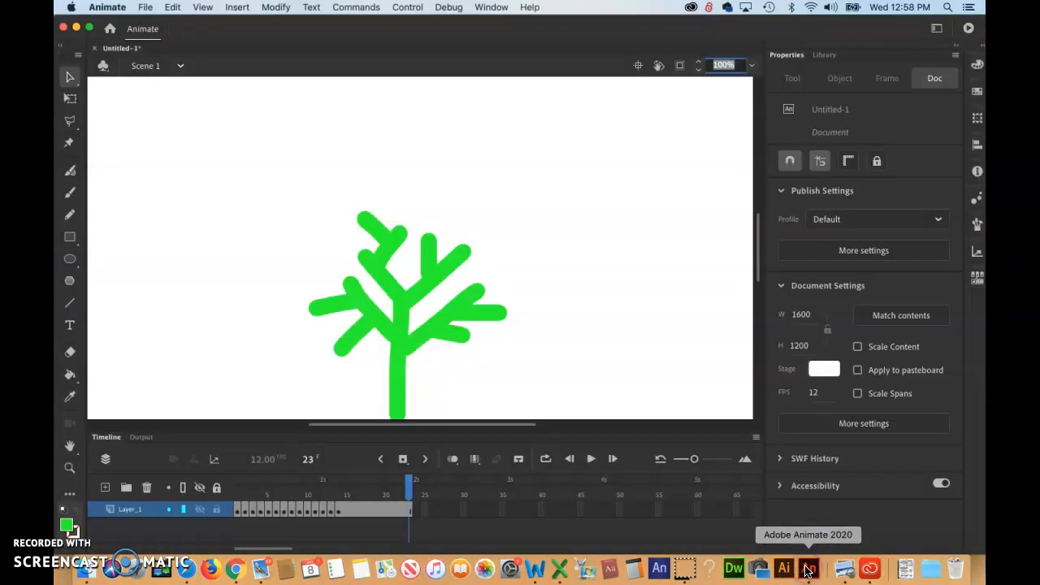
{"action": "left_click", "coordinate": [144, 7]}
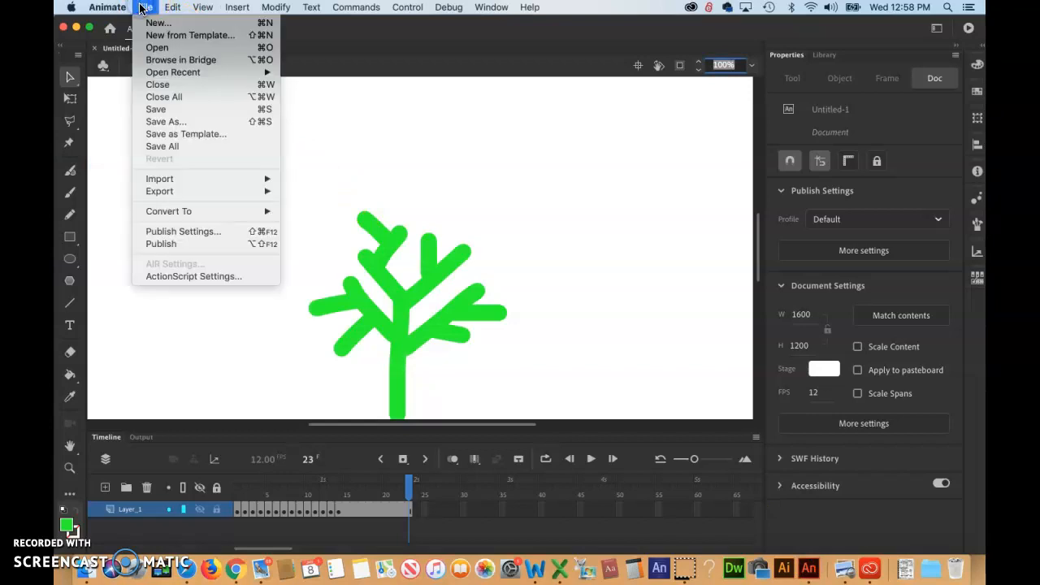
{"action": "left_click", "coordinate": [175, 122]}
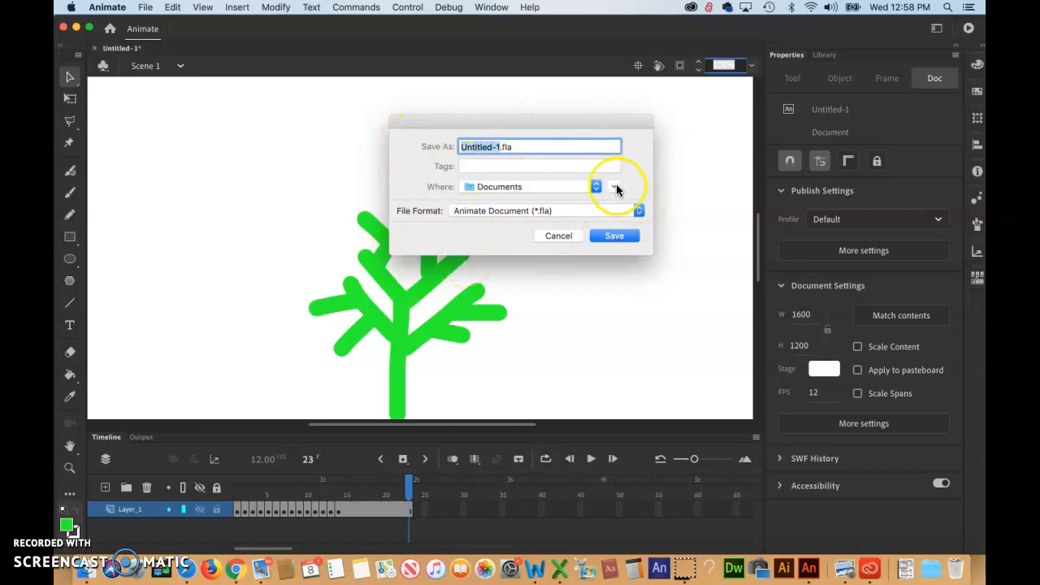
{"action": "left_click", "coordinate": [614, 187]}
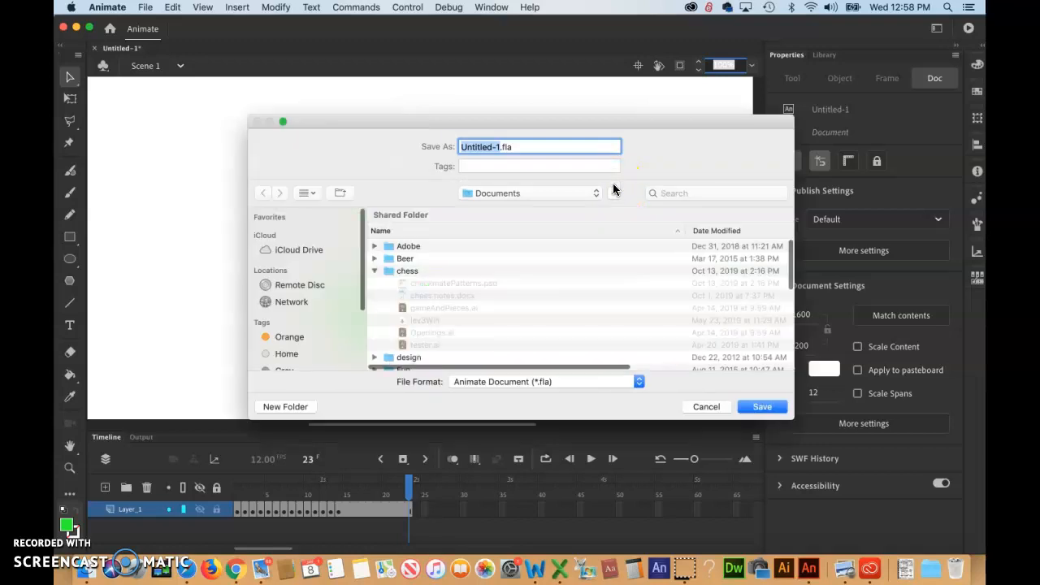
{"action": "left_click_drag", "start_coordinate": [674, 121], "coordinate": [605, 78]}
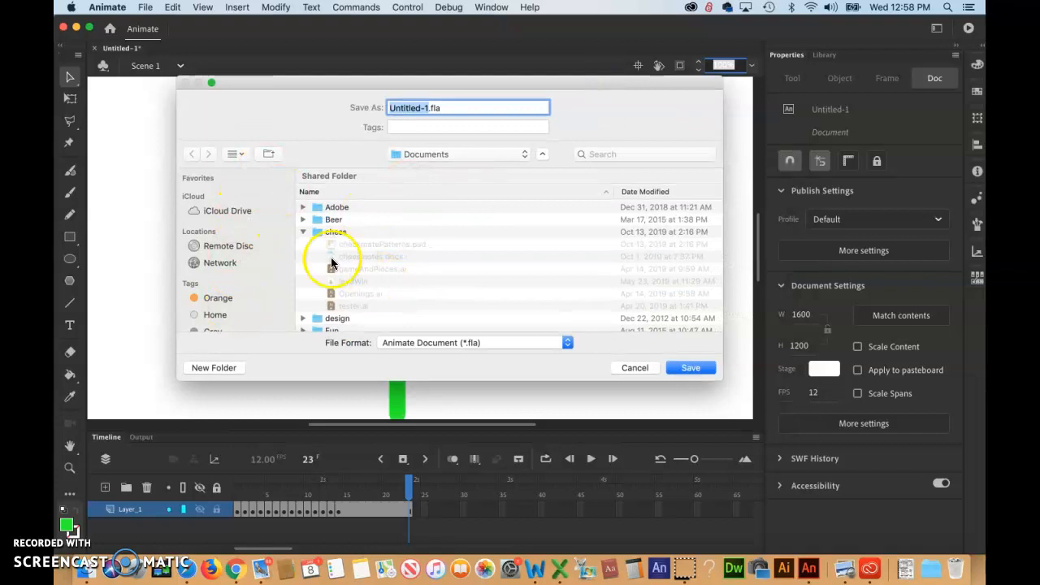
{"action": "left_click", "coordinate": [303, 233]}
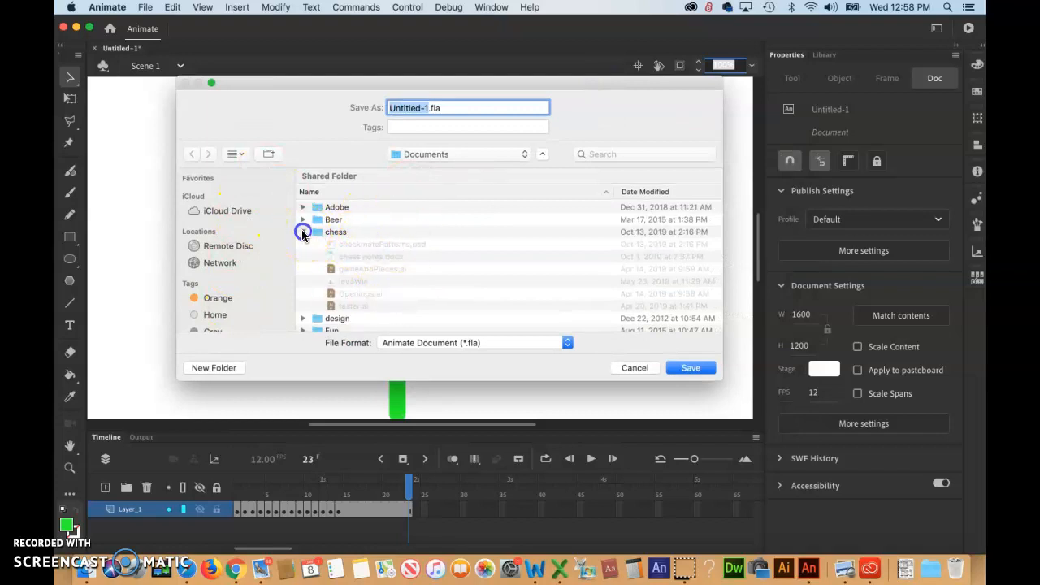
{"action": "scroll", "coordinate": [434, 285], "scroll_direction": "down", "scroll_amount": 2}
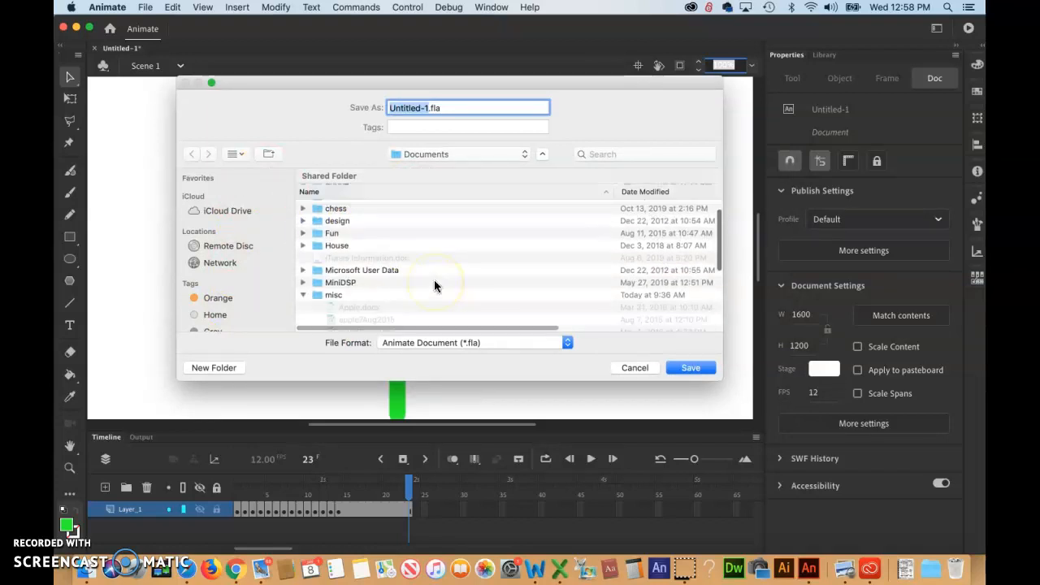
{"action": "scroll", "coordinate": [434, 285], "scroll_direction": "down", "scroll_amount": 6}
{"action": "scroll", "coordinate": [434, 285], "scroll_direction": "down", "scroll_amount": 3}
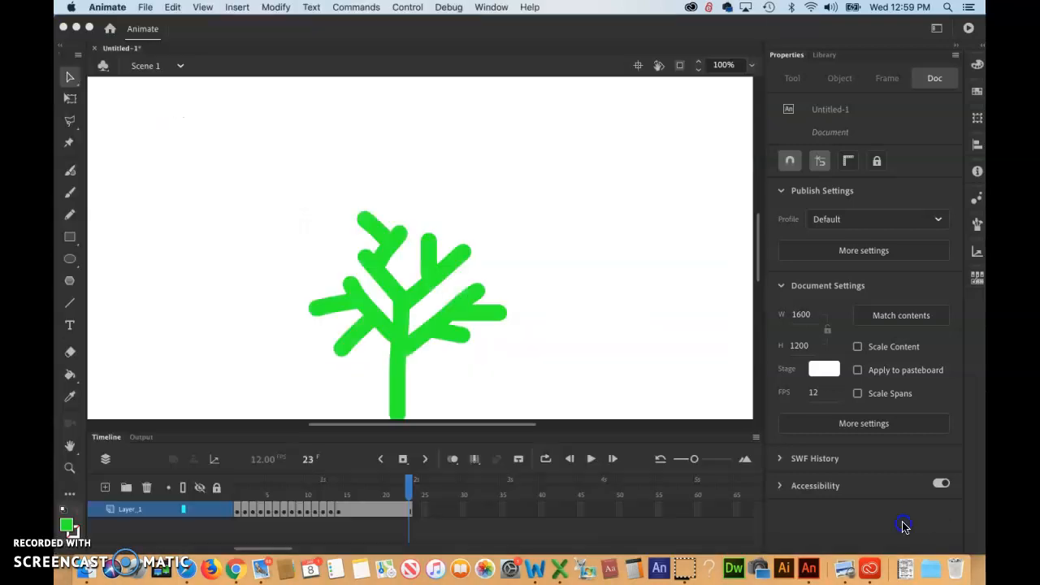
Reopen Save As and navigate to the tempDelSoon folder on the Desktop
{"action": "left_click", "coordinate": [145, 7]}
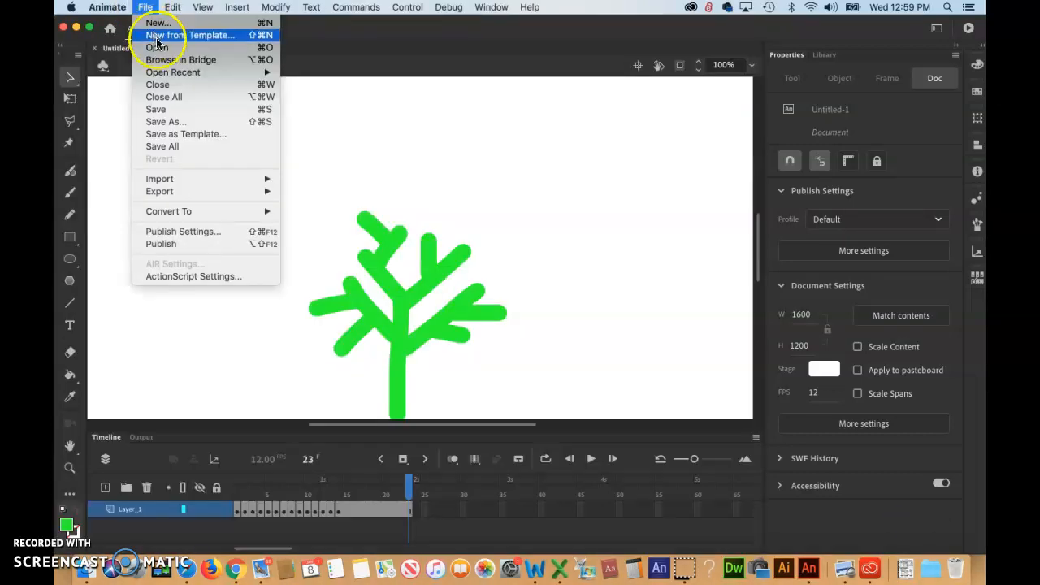
{"action": "left_click", "coordinate": [180, 121]}
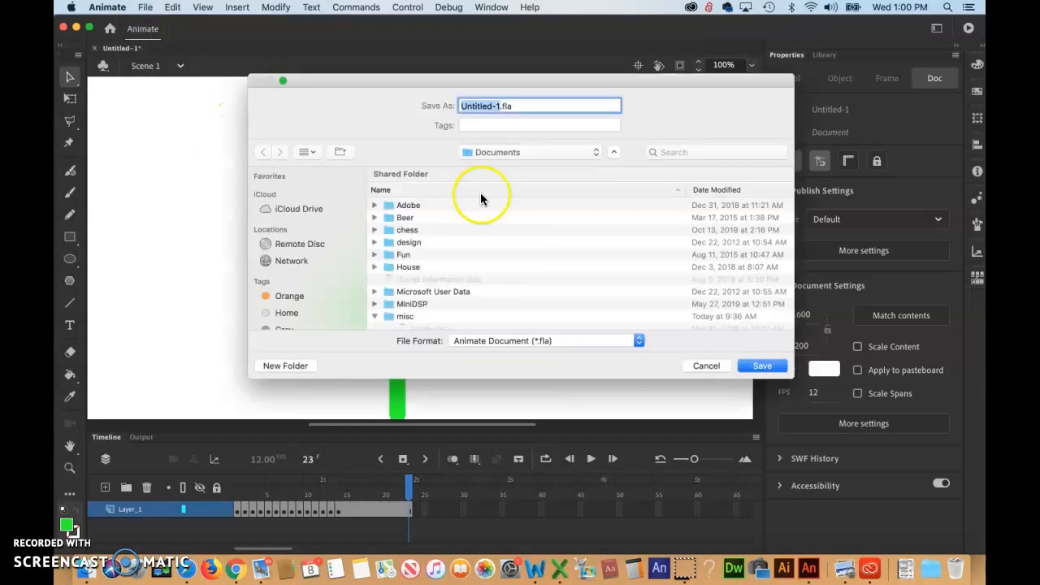
{"action": "left_click", "coordinate": [596, 152]}
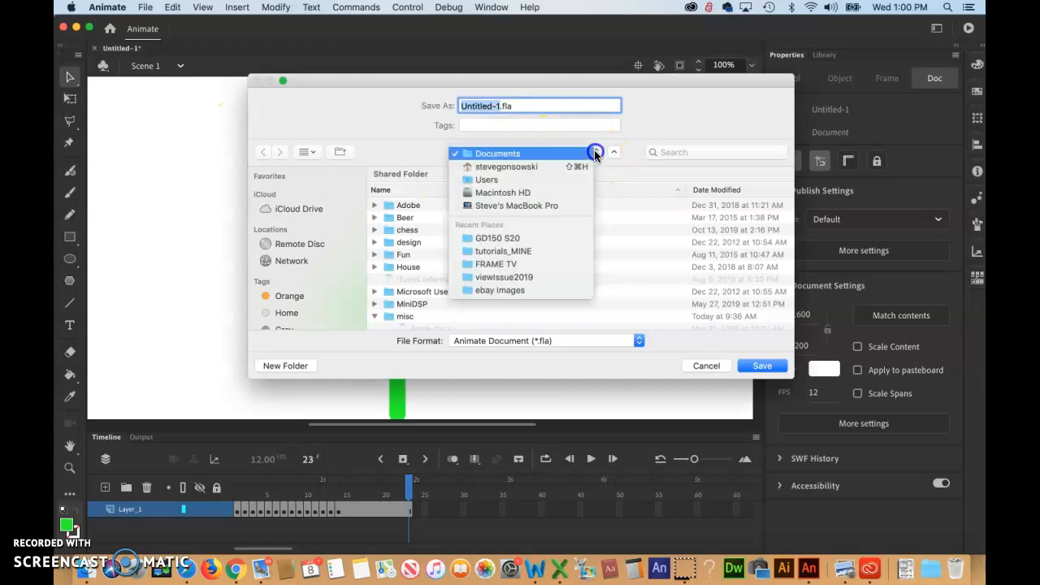
{"action": "left_click", "coordinate": [513, 166]}
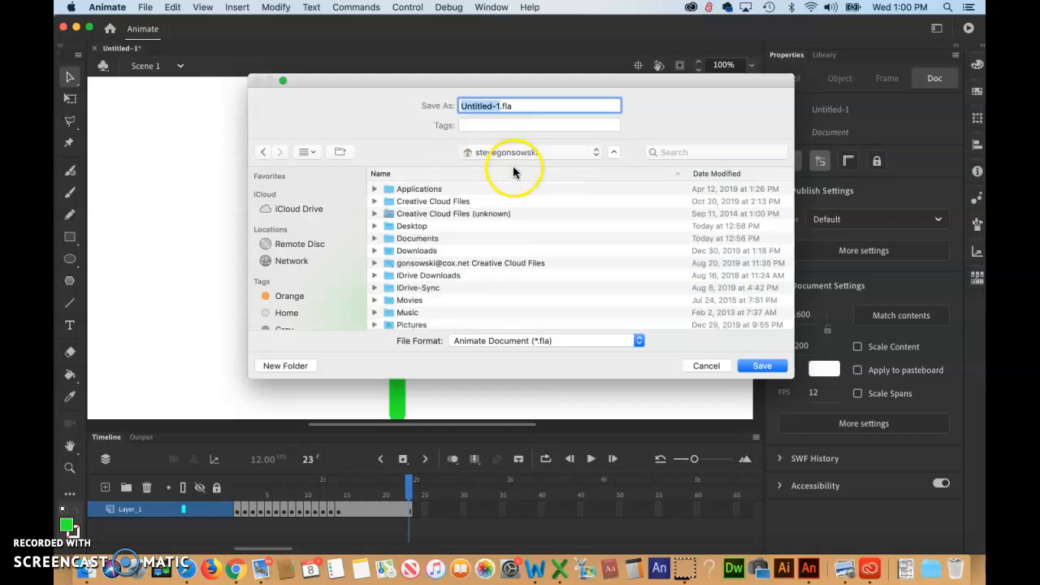
{"action": "double_click", "coordinate": [414, 229]}
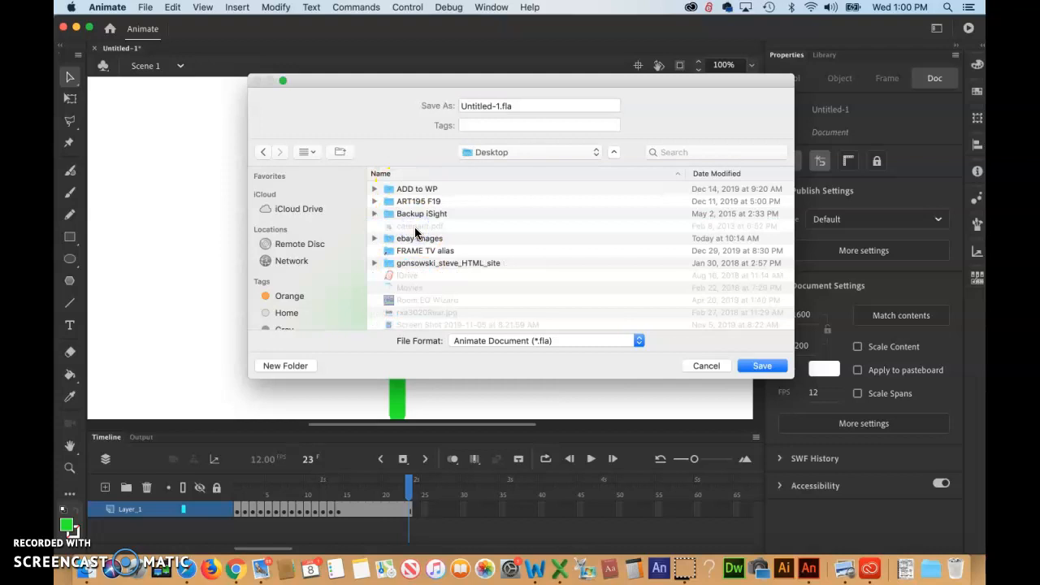
{"action": "scroll", "coordinate": [468, 228], "scroll_direction": "down", "scroll_amount": 3}
{"action": "scroll", "coordinate": [468, 228], "scroll_direction": "up", "scroll_amount": 2}
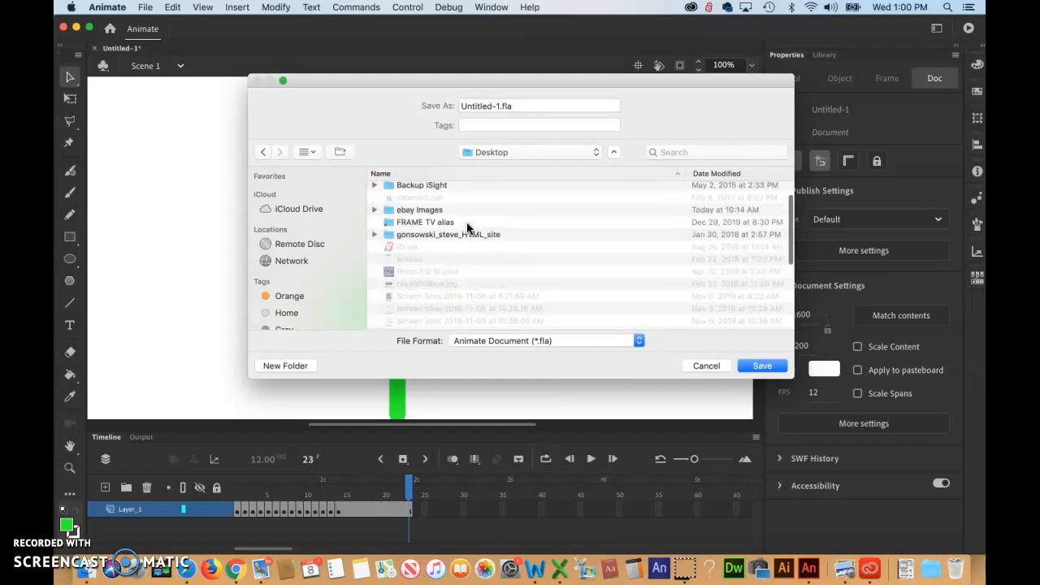
{"action": "scroll", "coordinate": [467, 228], "scroll_direction": "down", "scroll_amount": 4}
{"action": "scroll", "coordinate": [467, 228], "scroll_direction": "down", "scroll_amount": 4}
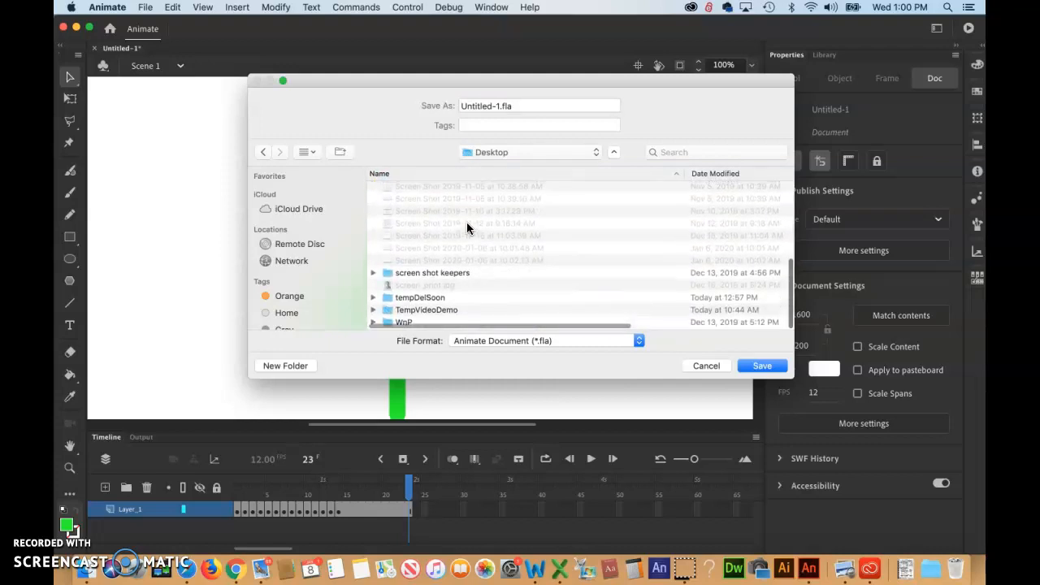
{"action": "double_click", "coordinate": [422, 299]}
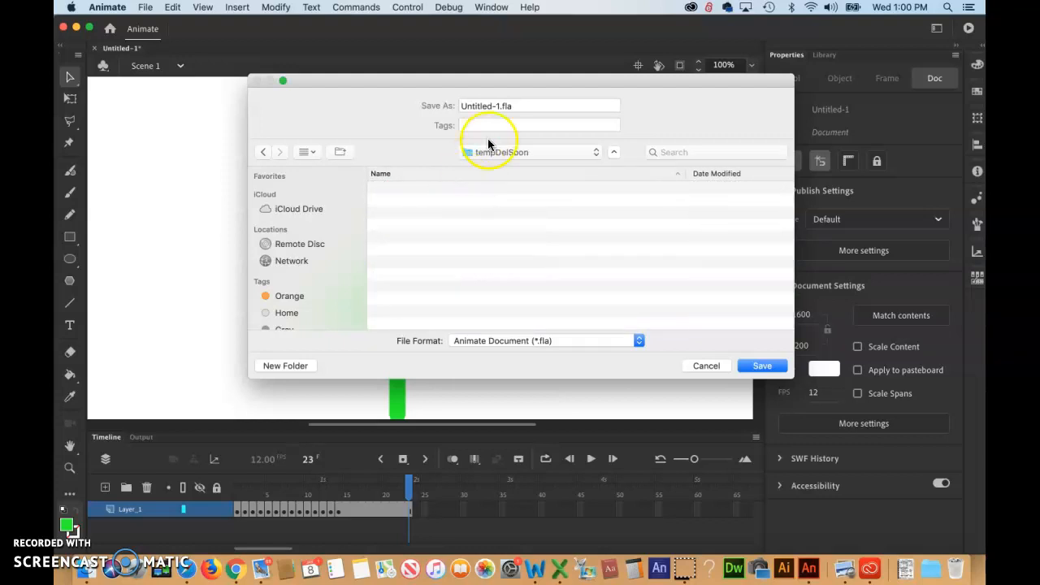
Save the document as temp.fla in the tempDelSoon folder
{"action": "left_click", "coordinate": [499, 105]}
{"action": "left_click_drag", "start_coordinate": [500, 105], "coordinate": [440, 99]}
{"action": "type", "text": "temp"}
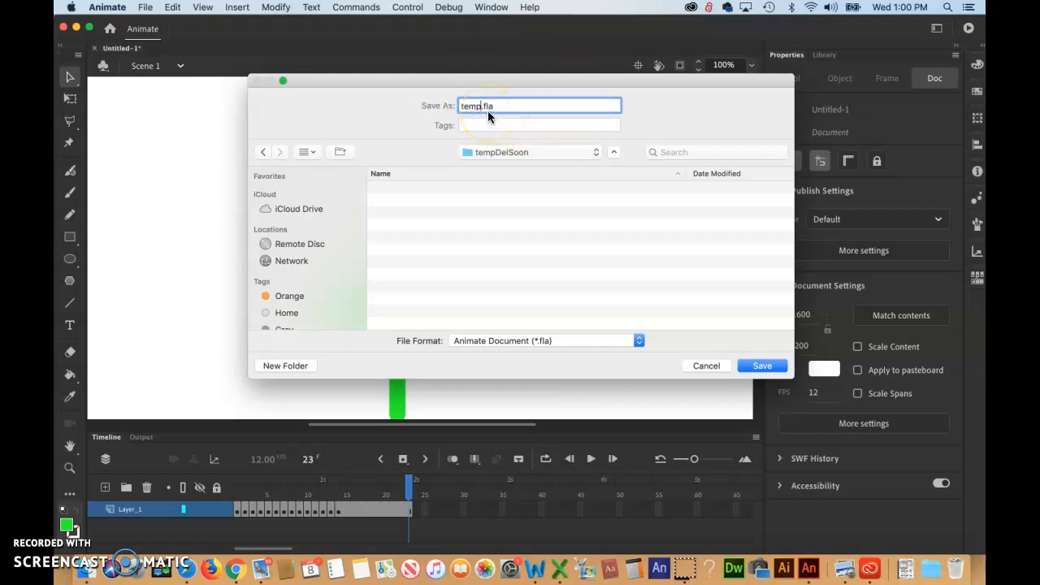
{"action": "left_click", "coordinate": [488, 111]}
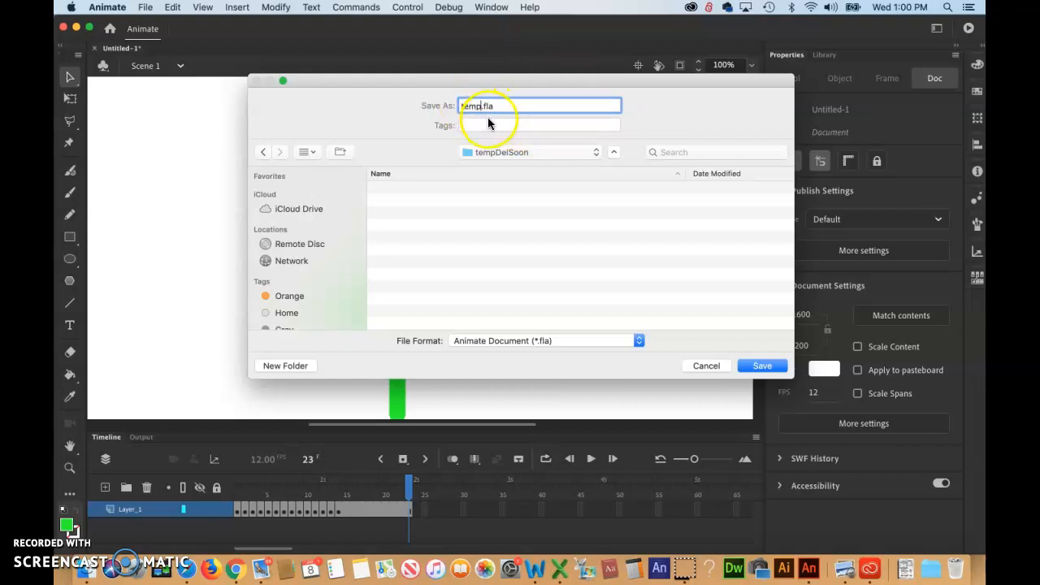
{"action": "left_click", "coordinate": [764, 366]}
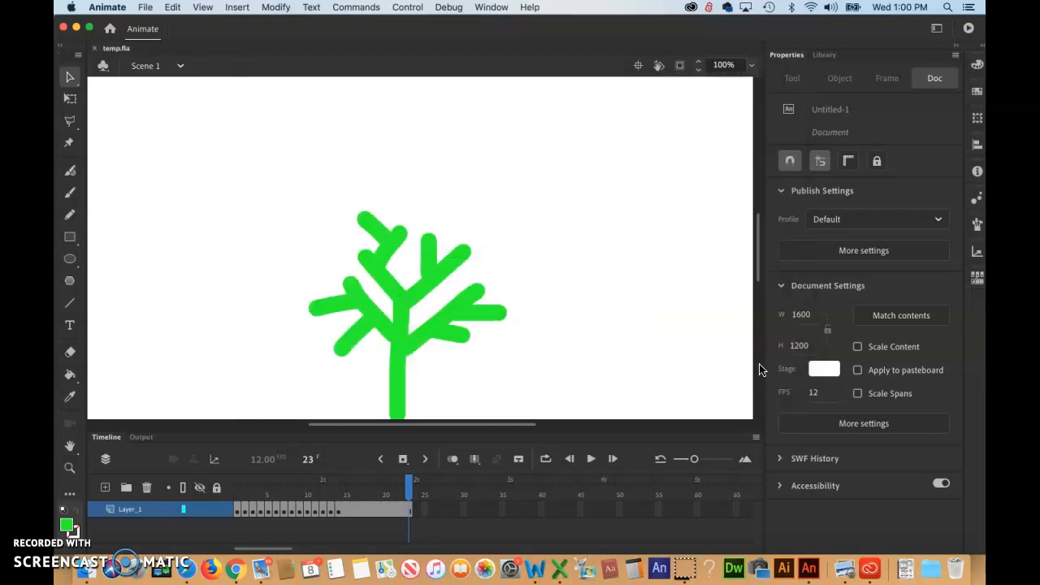
Test the movie to export and play the SWF, then close the preview window
{"action": "left_click", "coordinate": [595, 273]}
{"action": "key", "text": "super+Return"}
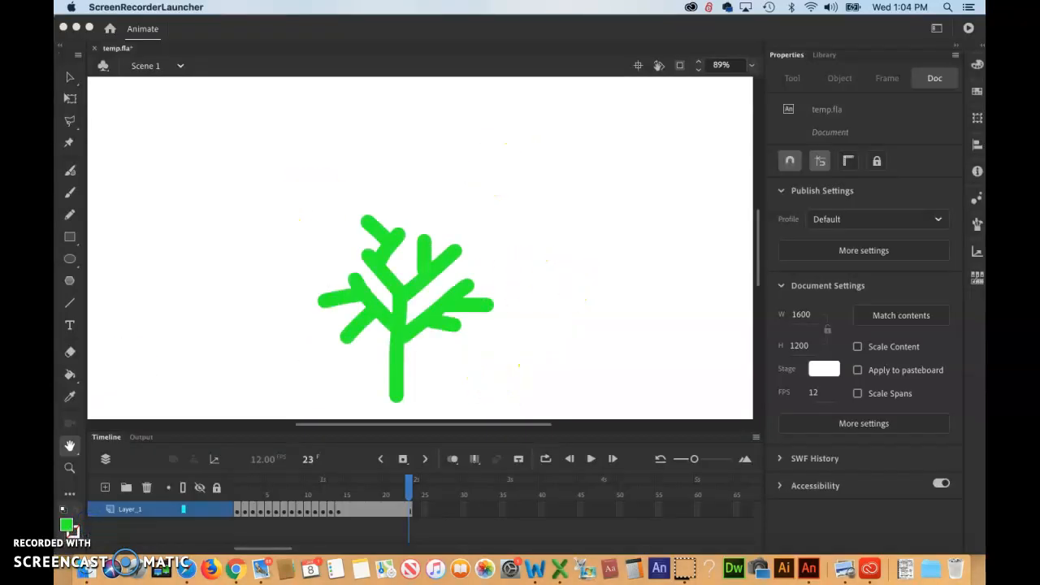
{"action": "left_click", "coordinate": [64, 571]}
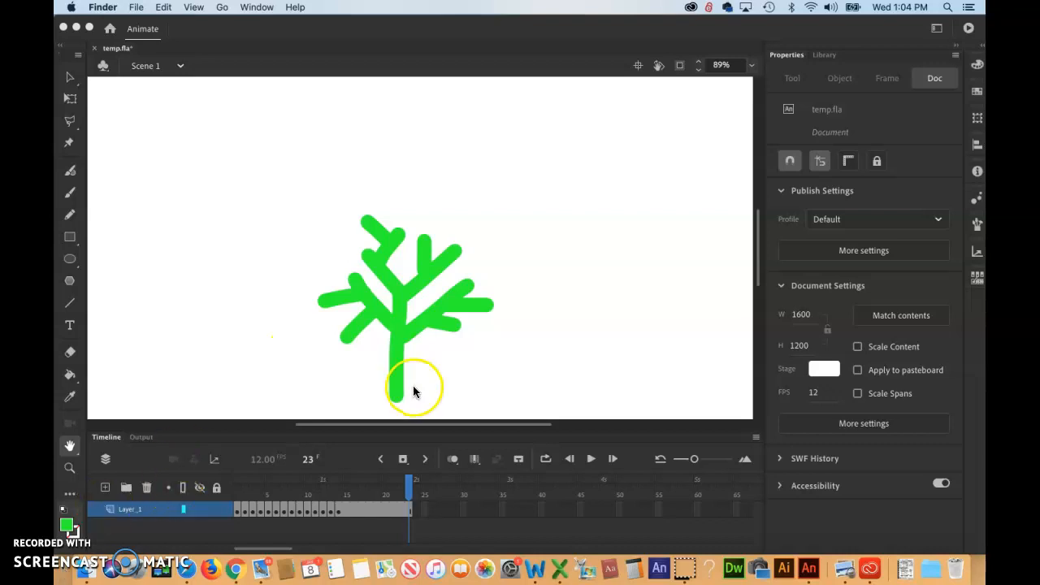
{"action": "left_click", "coordinate": [560, 351]}
{"action": "key", "text": "super+Return"}
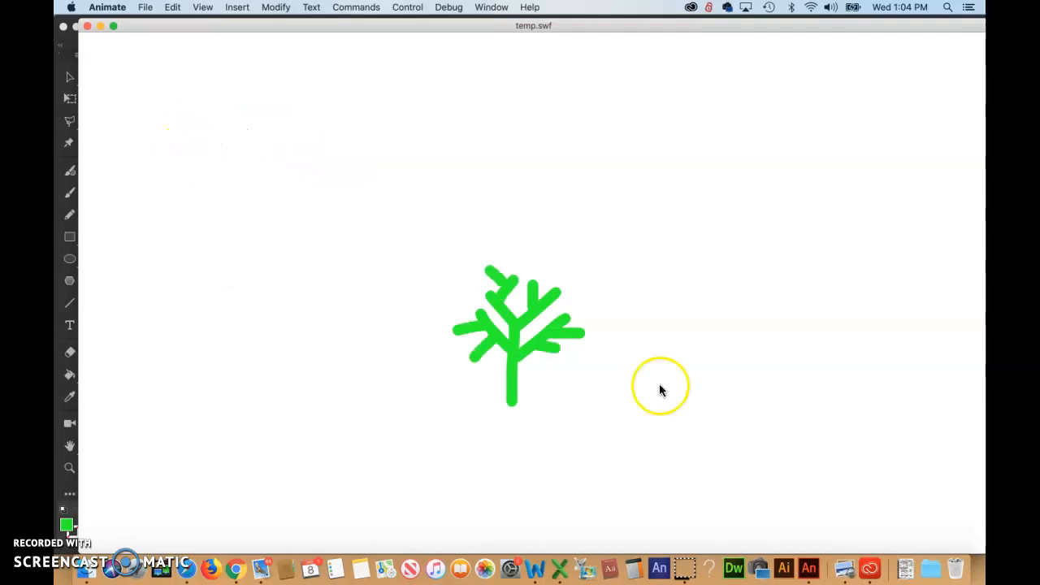
{"action": "left_click", "coordinate": [87, 26]}
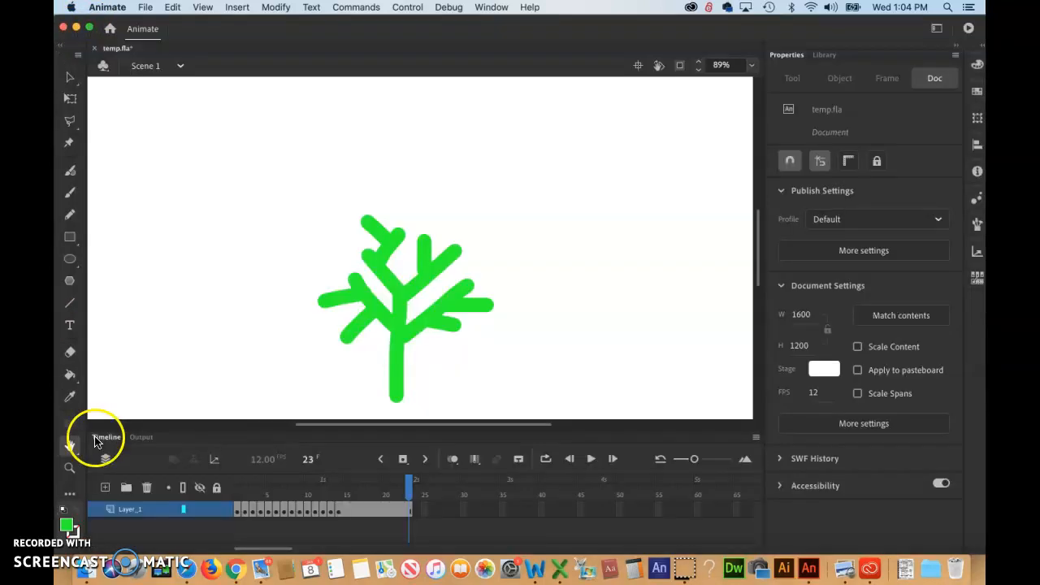
Open the tempDelSoon folder on the desktop and inspect the generated SWF files
{"action": "left_click", "coordinate": [56, 572]}
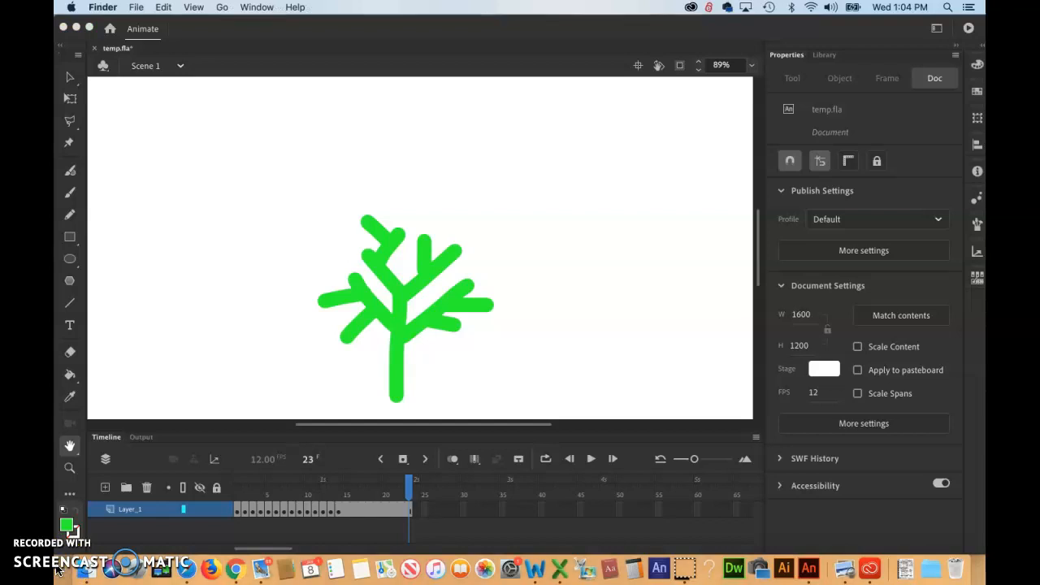
{"action": "key", "text": "super+alt+h"}
{"action": "left_click", "coordinate": [491, 248]}
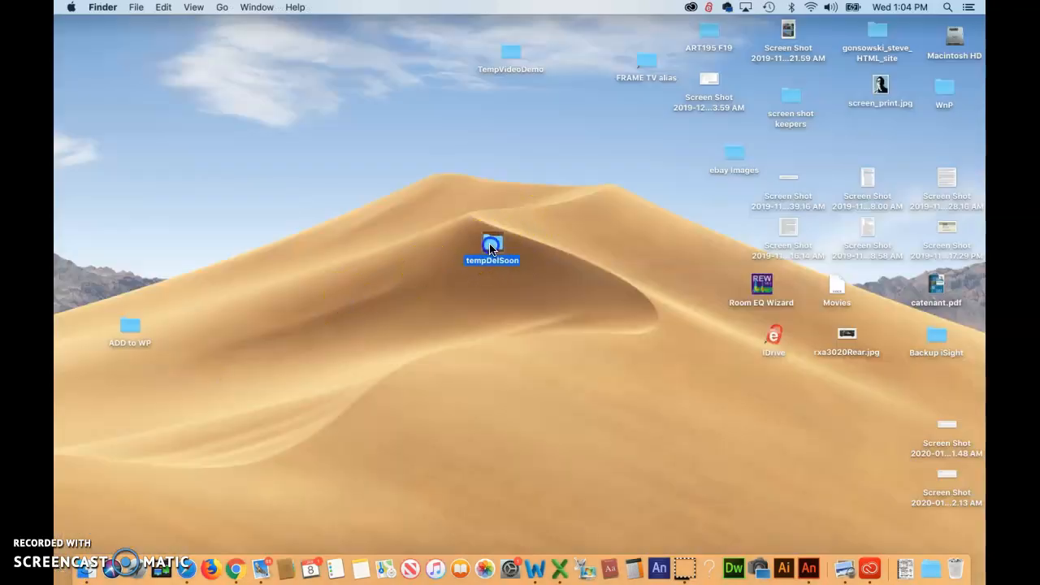
{"action": "double_click", "coordinate": [491, 248]}
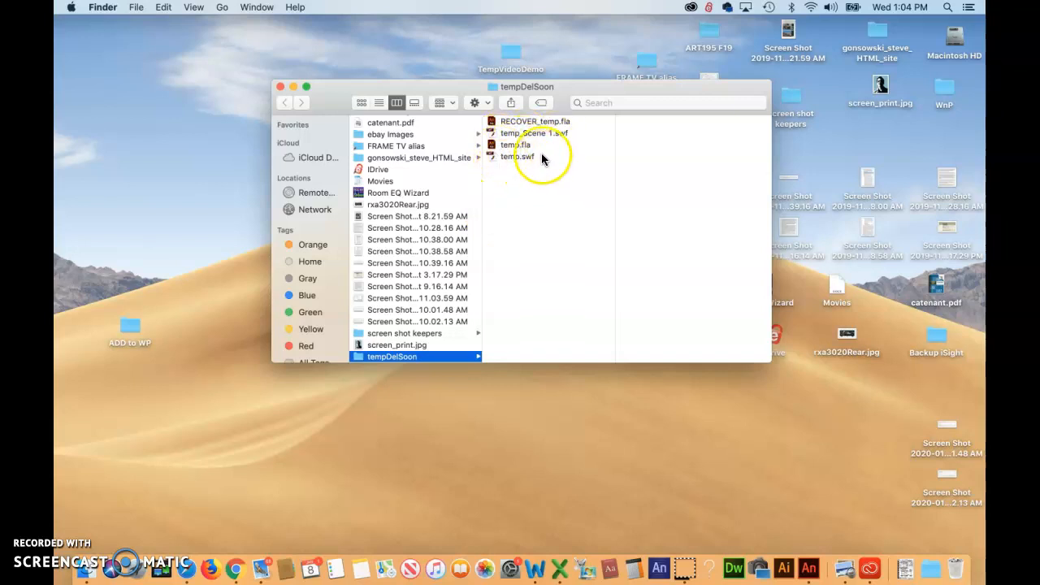
{"action": "left_click", "coordinate": [526, 133]}
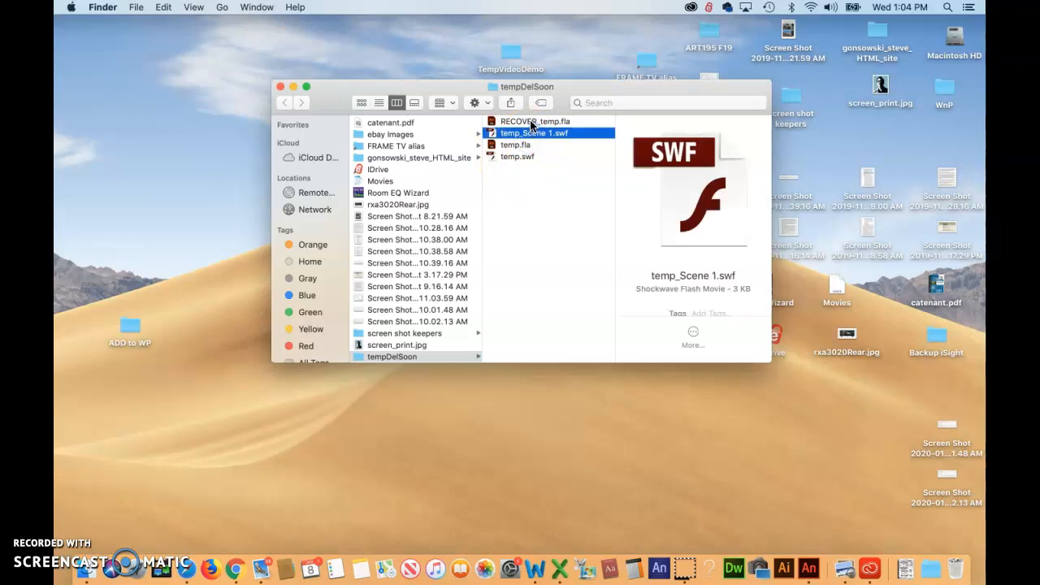
Delete the RECOVER_temp.fla and temp_Scene 1.swf files from the tempDelSoon folder
{"action": "left_click", "coordinate": [533, 122], "text": "shift"}
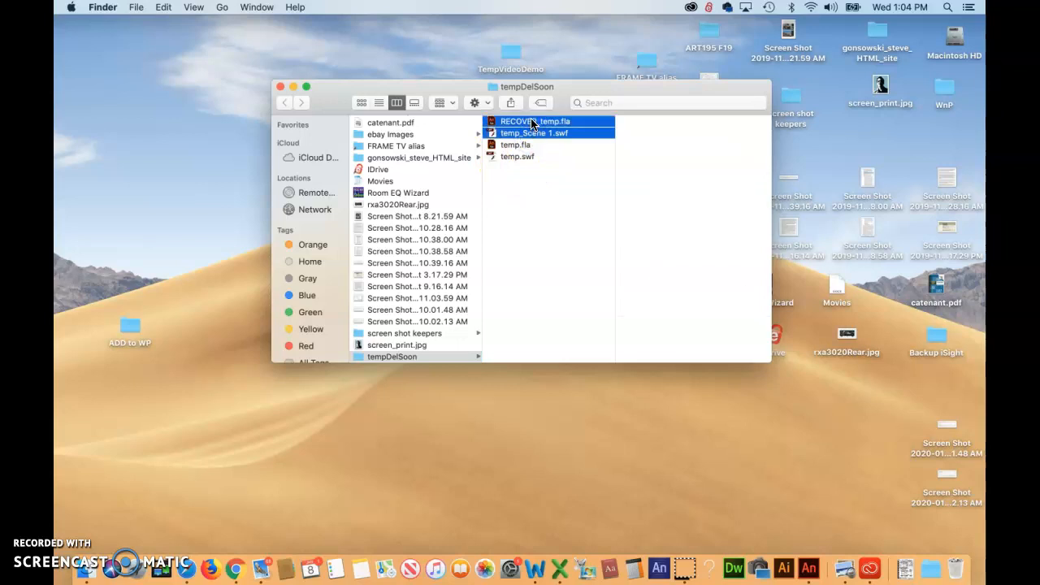
{"action": "key", "text": "super+BackSpace"}
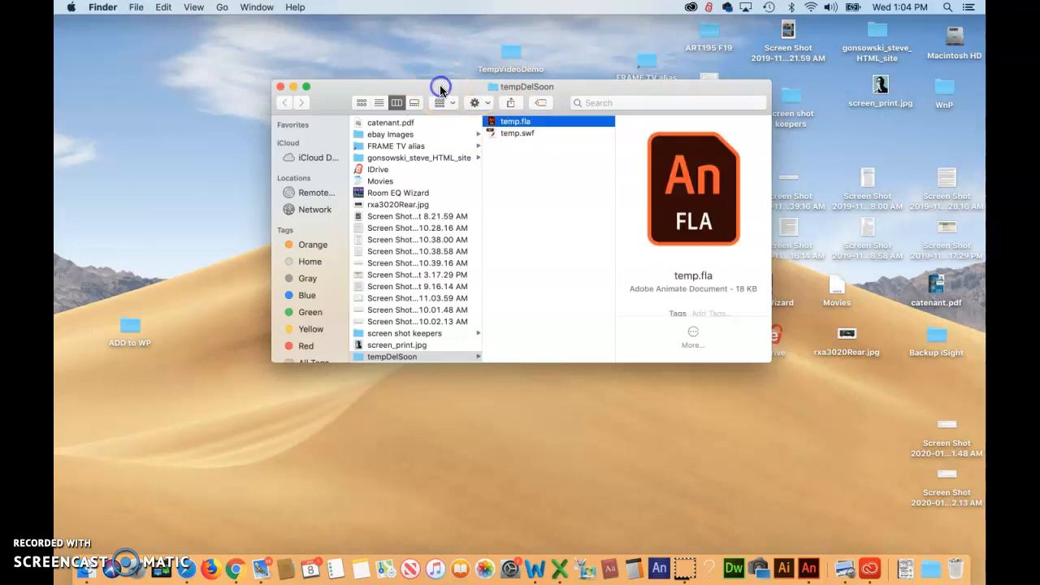
Open temp.swf in Flash Player to view the movie, then close the player
{"action": "left_click", "coordinate": [515, 135]}
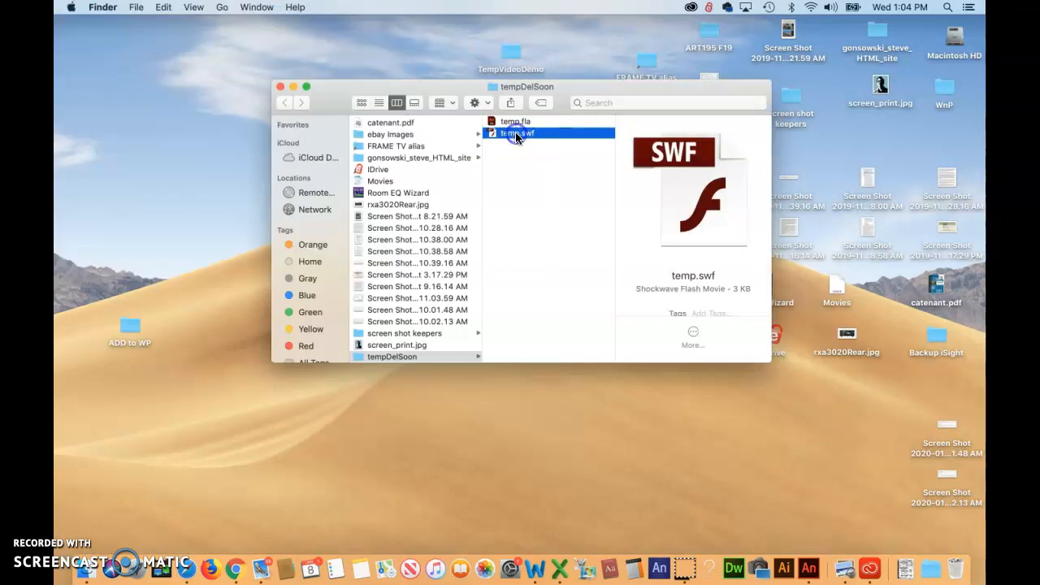
{"action": "double_click", "coordinate": [516, 133]}
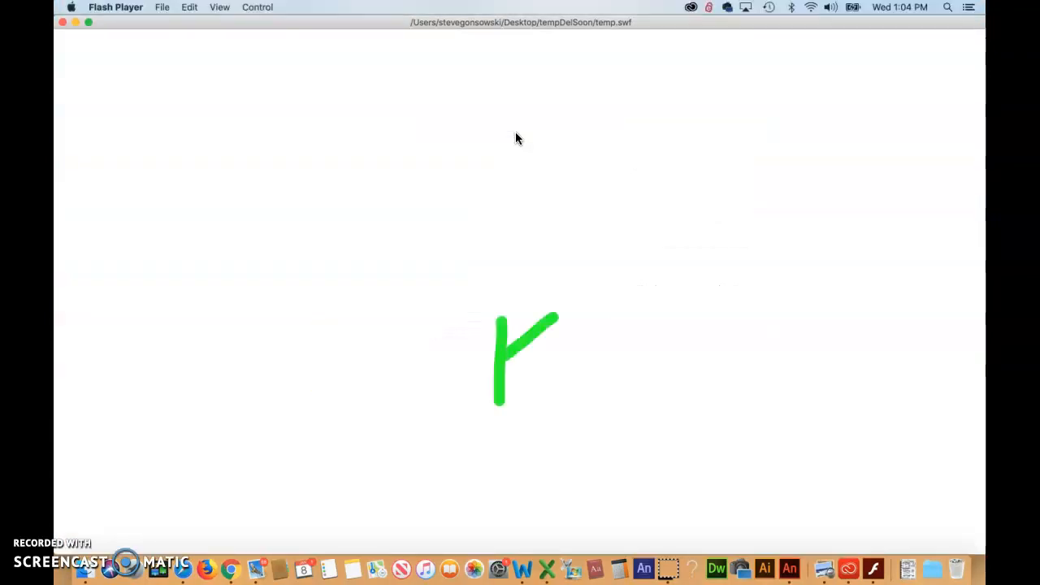
{"action": "left_click", "coordinate": [63, 22]}
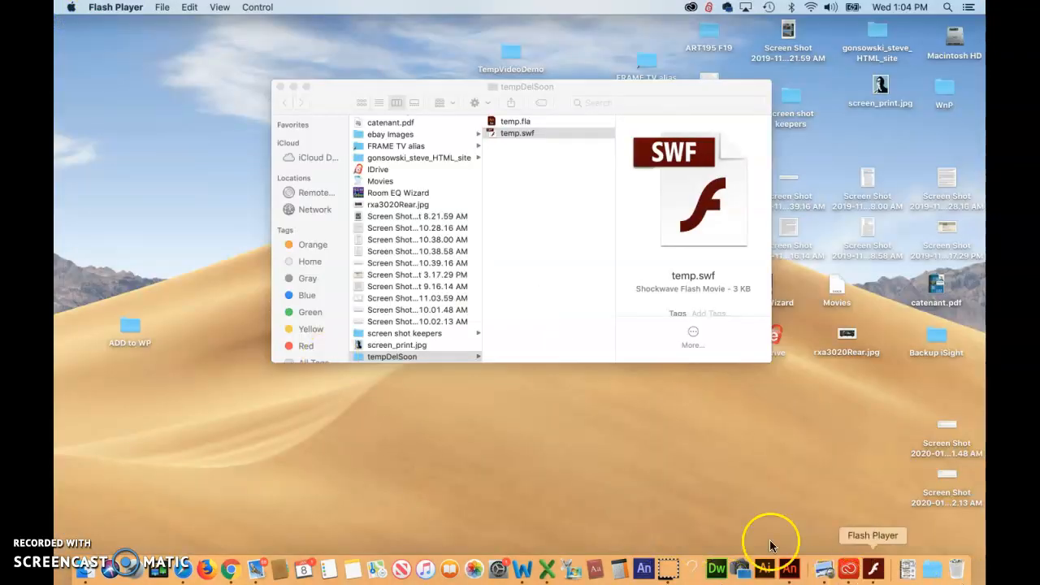
Return to Animate and try different stage zoom levels, fitting the stage in the window
{"action": "left_click", "coordinate": [785, 573]}
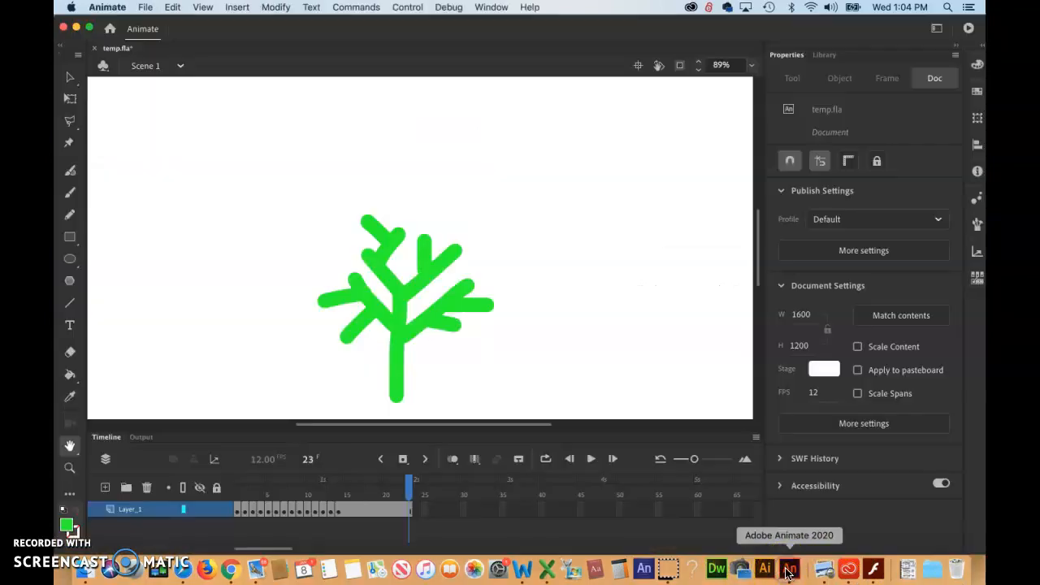
{"action": "left_click", "coordinate": [436, 284]}
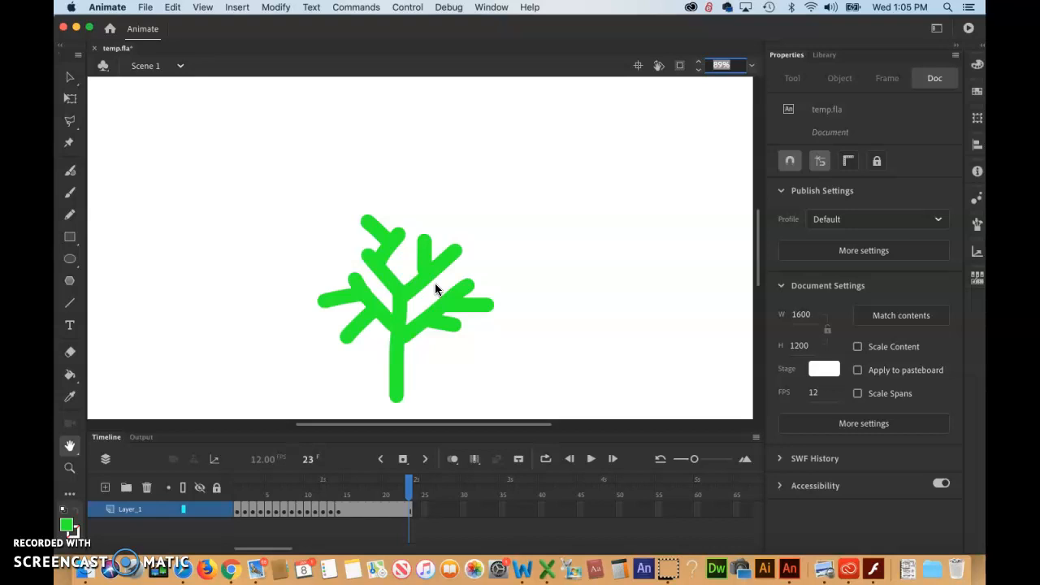
{"action": "double_click", "coordinate": [69, 447]}
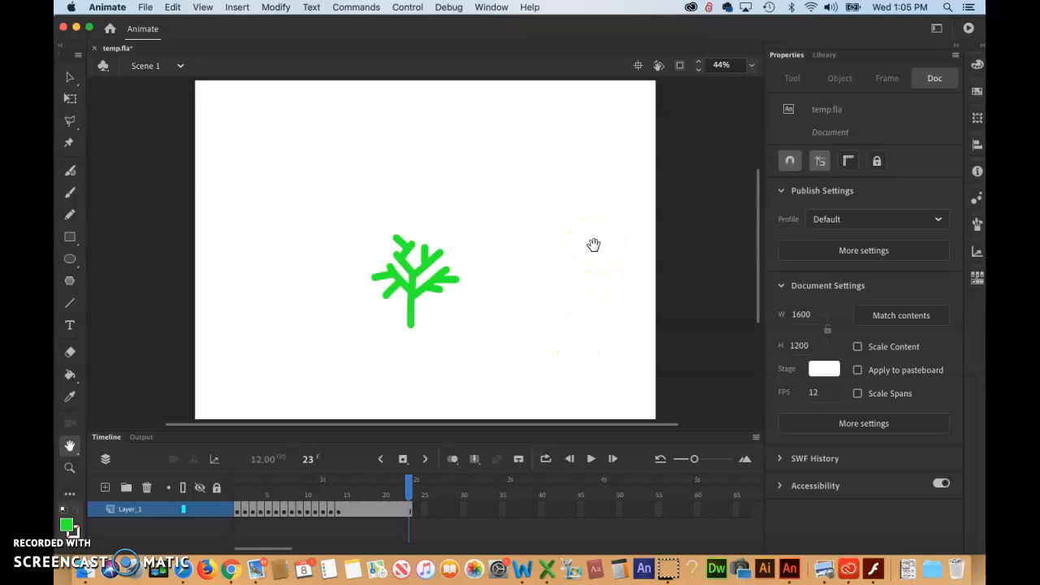
{"action": "key", "text": "super+minus"}
{"action": "key", "text": "super+minus"}
{"action": "key", "text": "super+minus"}
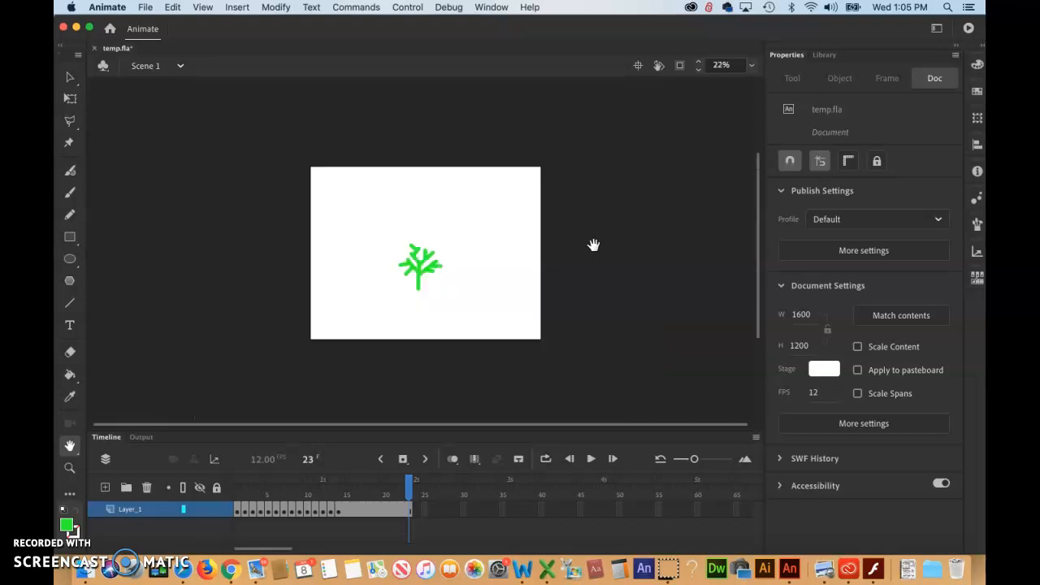
{"action": "key", "text": "super+equal"}
{"action": "key", "text": "super+equal"}
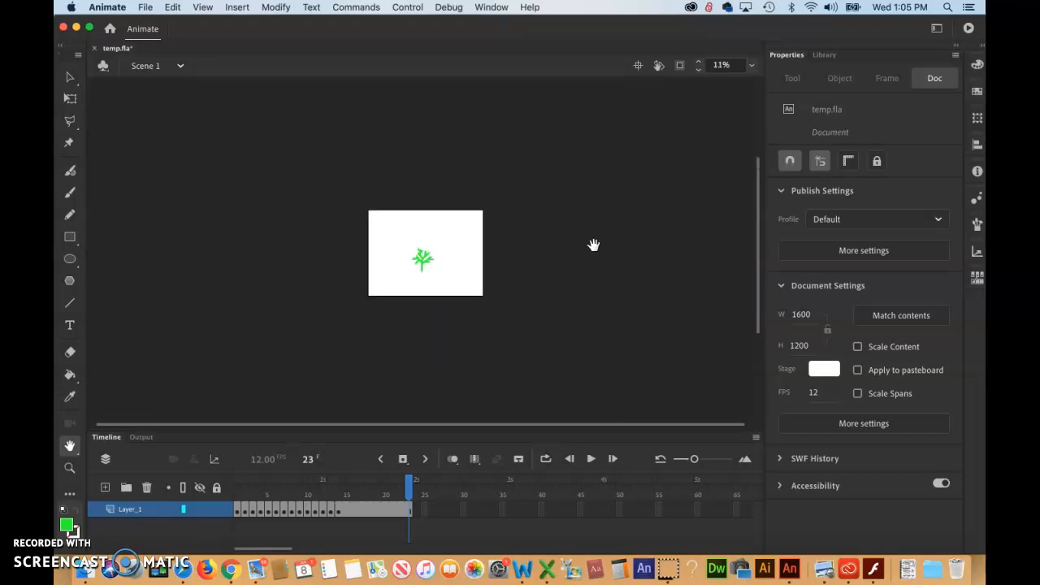
{"action": "key", "text": "super+equal"}
{"action": "key", "text": "super+minus"}
{"action": "key", "text": "super+equal"}
{"action": "key", "text": "super+minus"}
{"action": "key", "text": "super+equal"}
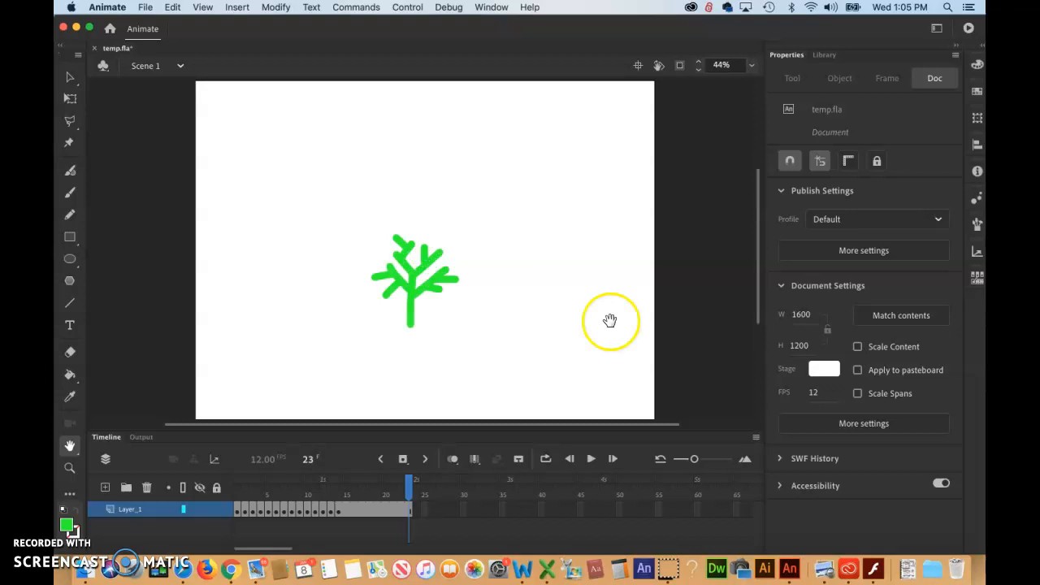
Play the timeline animation, glance at the instruction notes in Word, and return to Animate
{"action": "left_click", "coordinate": [592, 460]}
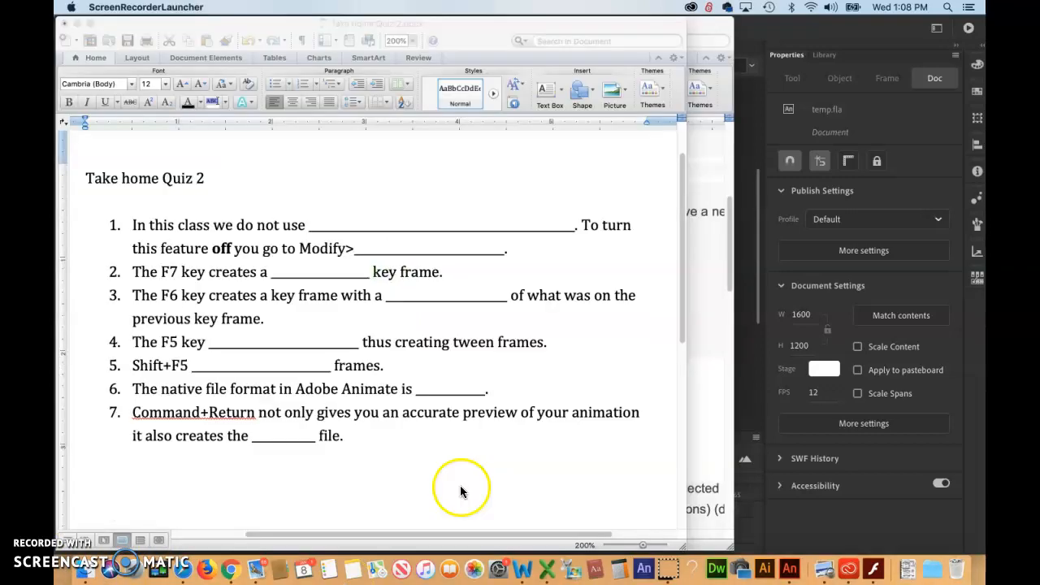
{"action": "left_click", "coordinate": [522, 569]}
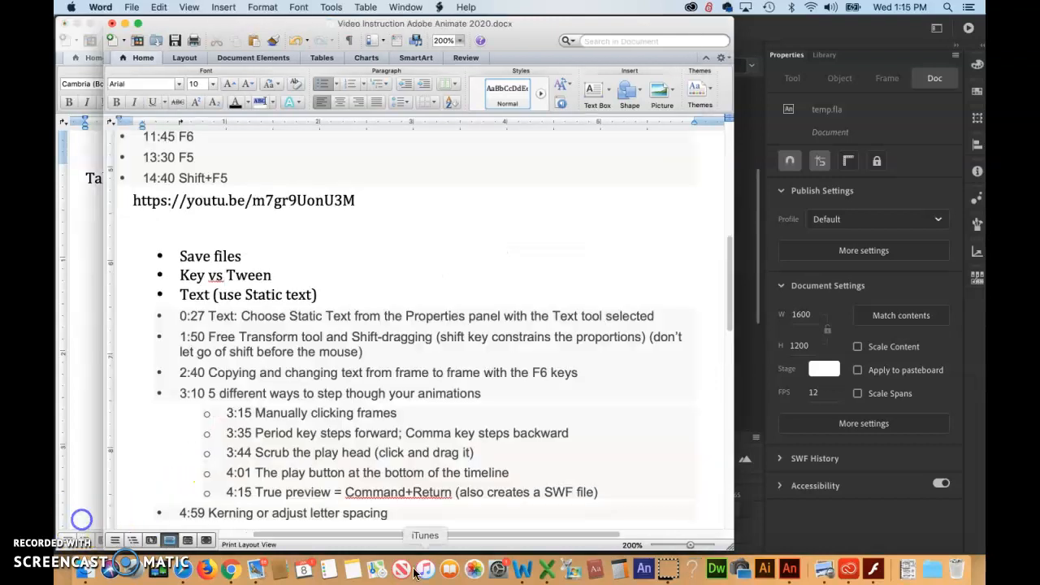
{"action": "left_click", "coordinate": [791, 569]}
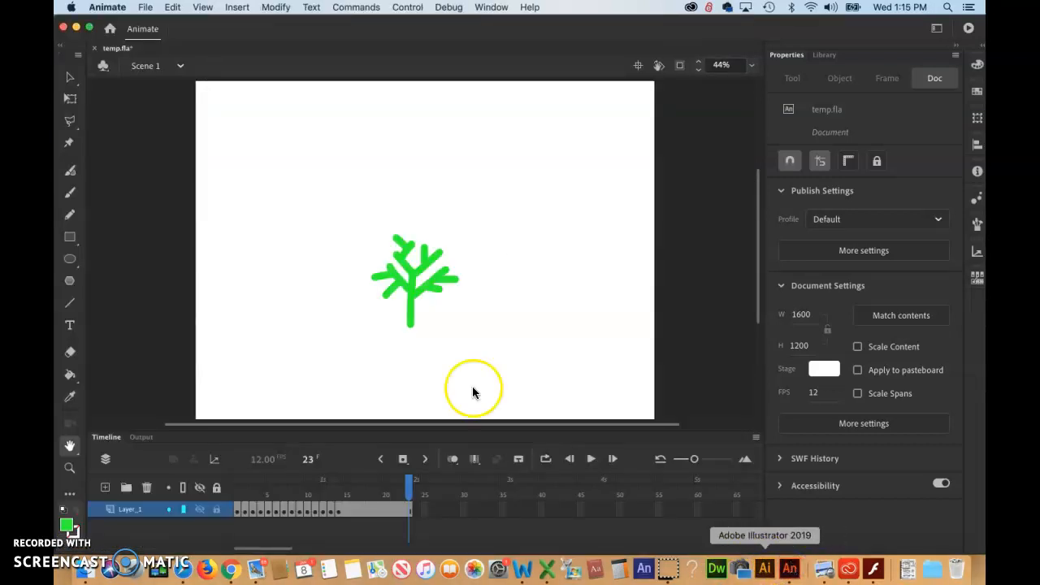
Move the playhead to frame 9 and add a new layer above Layer_1
{"action": "left_click_drag", "start_coordinate": [409, 480], "coordinate": [371, 483]}
{"action": "left_click_drag", "start_coordinate": [272, 486], "coordinate": [299, 486]}
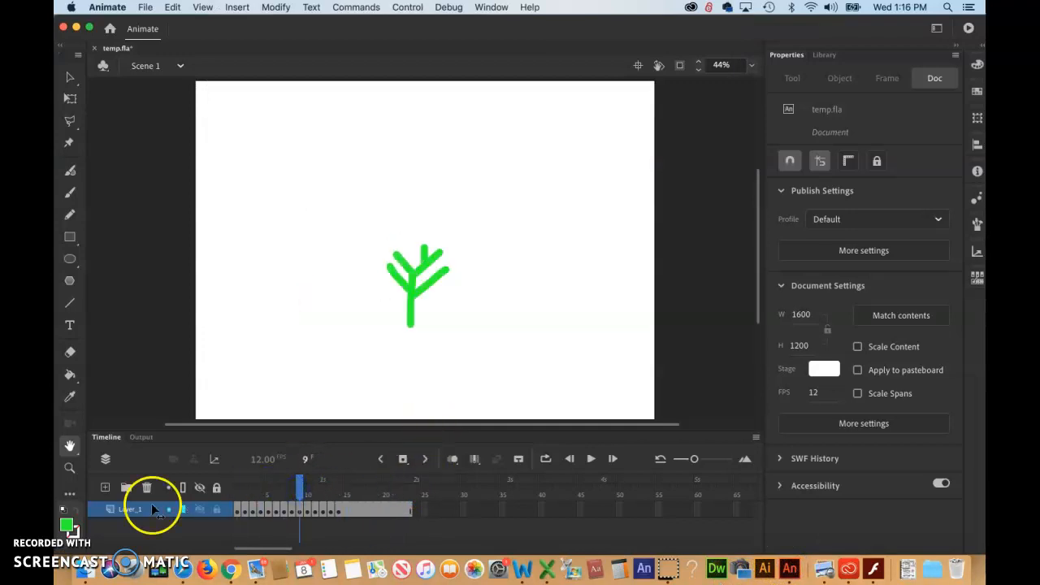
{"action": "left_click", "coordinate": [105, 489]}
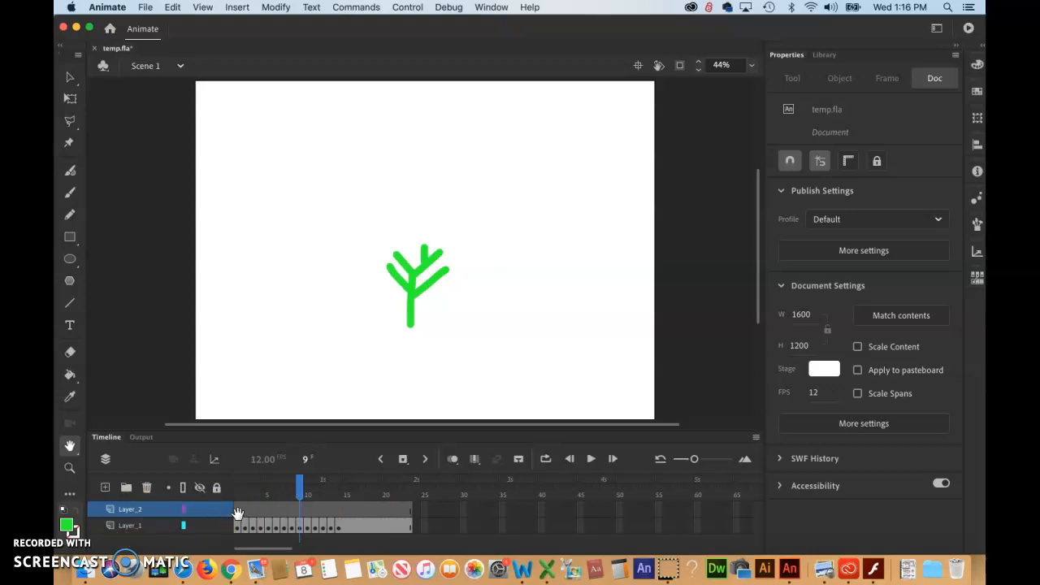
Select the Text tool and set it to Static Text using Times New Roman Regular
{"action": "left_click", "coordinate": [69, 327]}
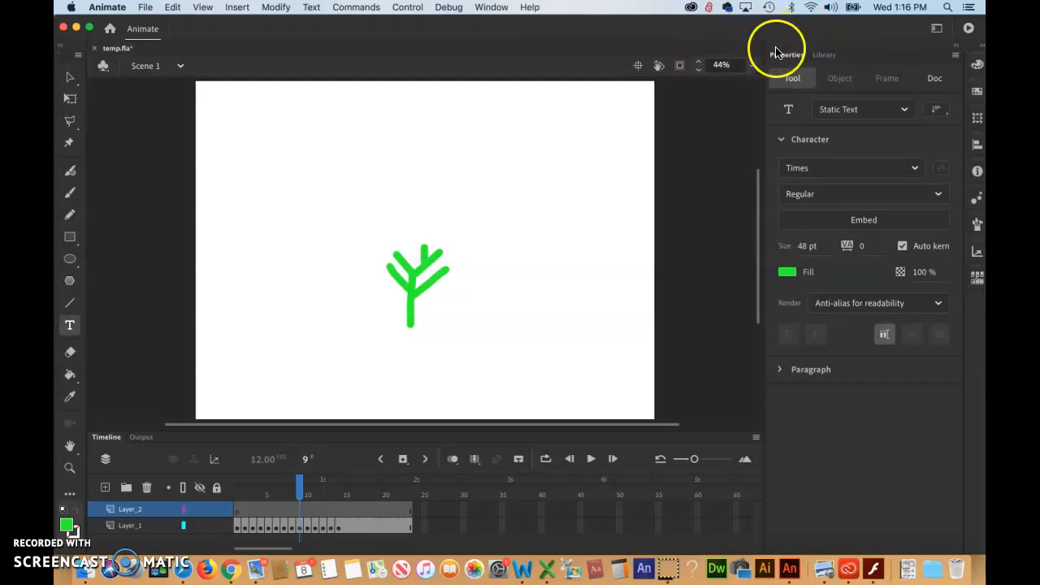
{"action": "left_click", "coordinate": [907, 110]}
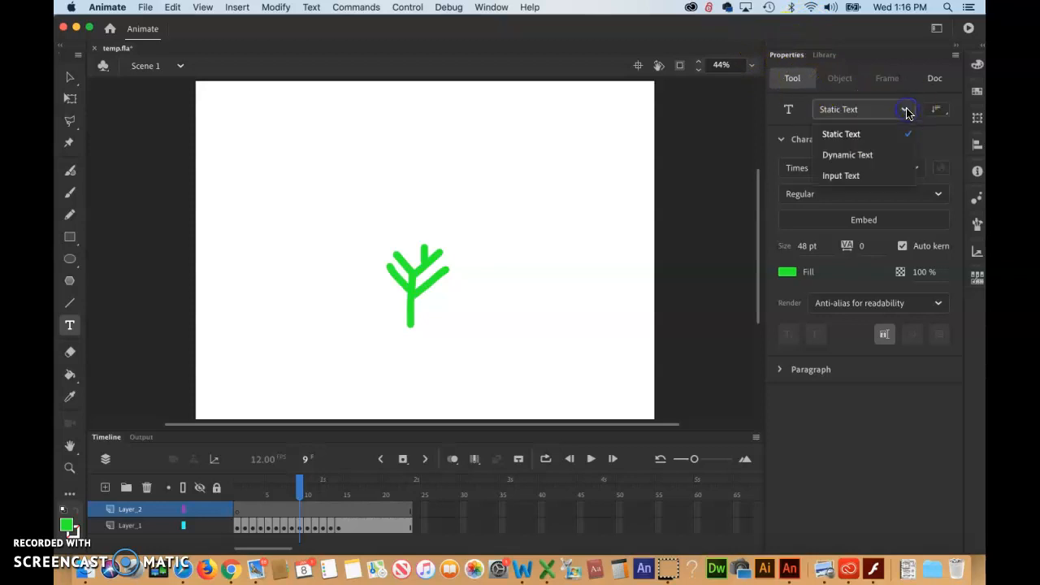
{"action": "left_click", "coordinate": [838, 135]}
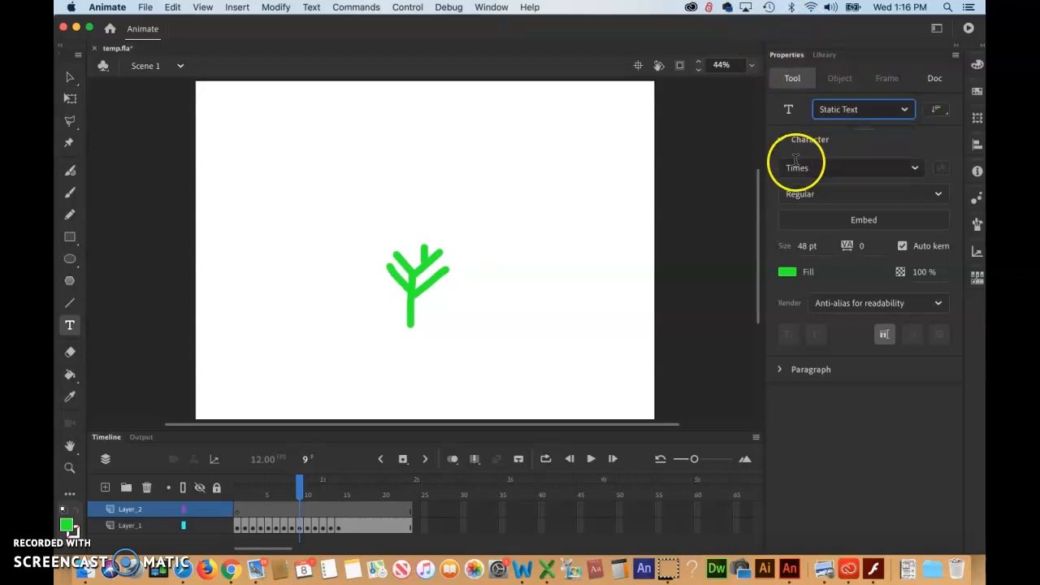
{"action": "left_click", "coordinate": [915, 169]}
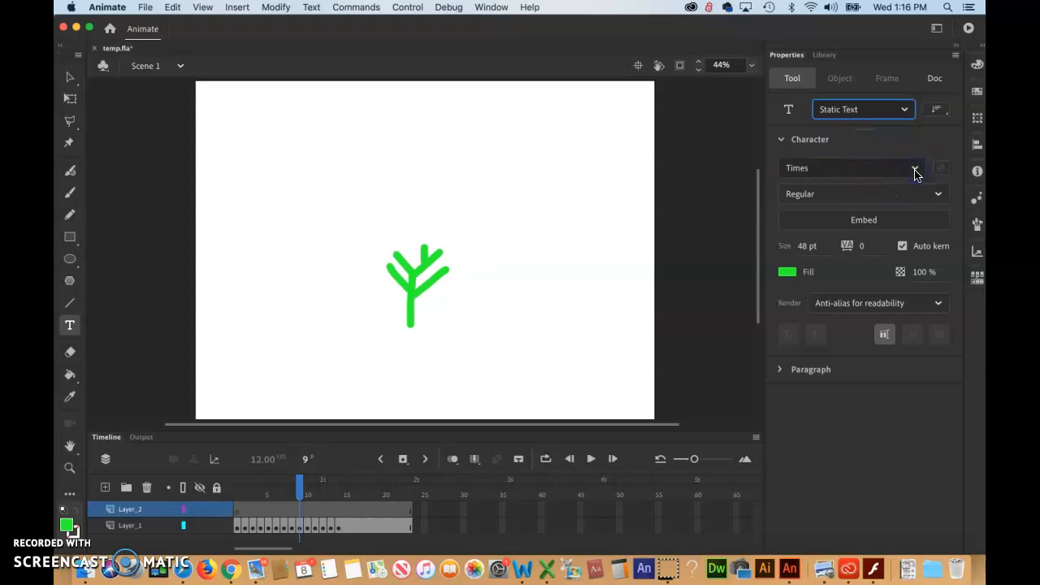
{"action": "left_click", "coordinate": [916, 169]}
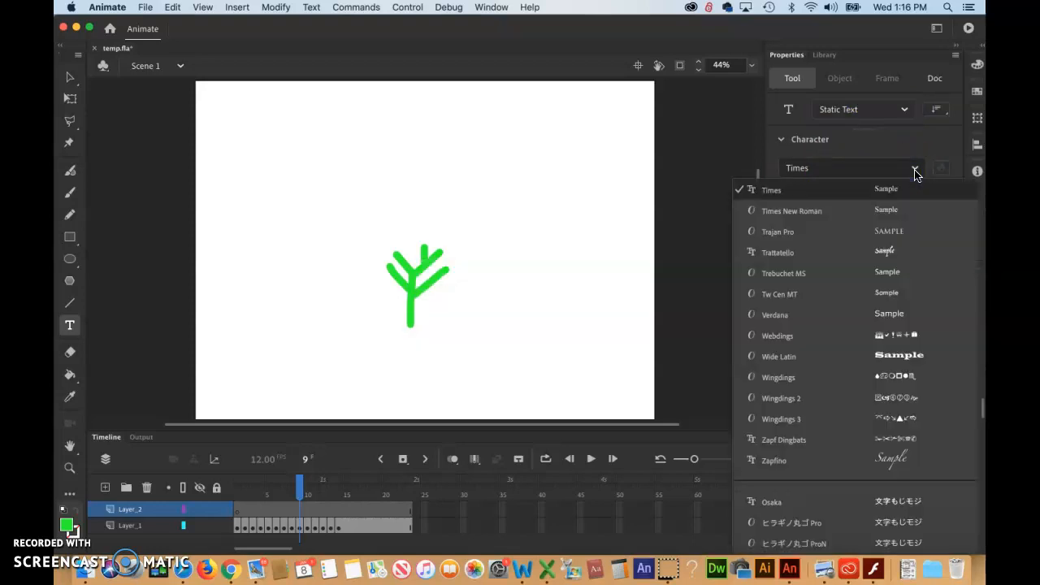
{"action": "left_click", "coordinate": [803, 215]}
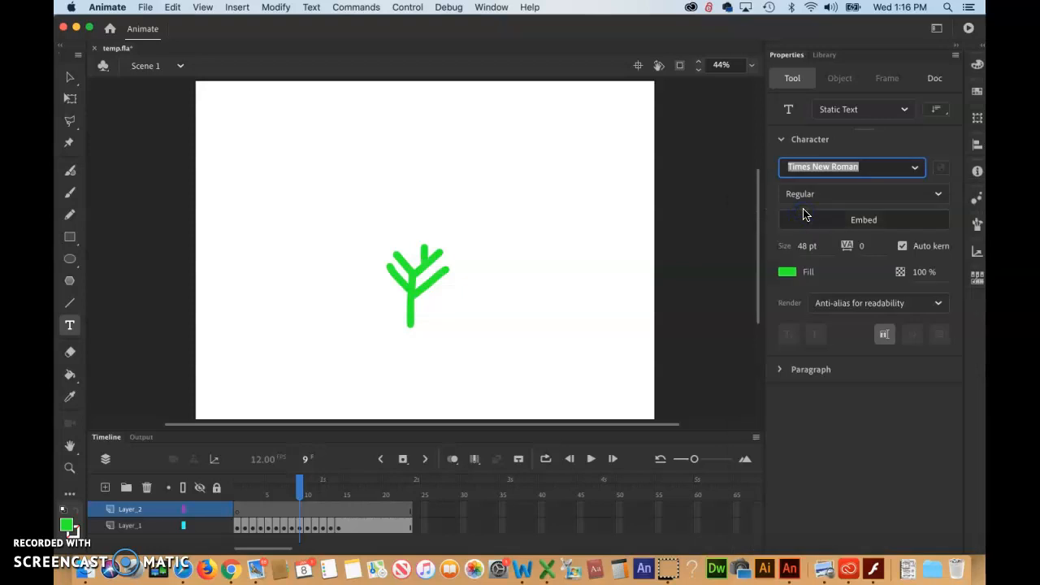
{"action": "left_click", "coordinate": [939, 195]}
{"action": "left_click", "coordinate": [803, 216]}
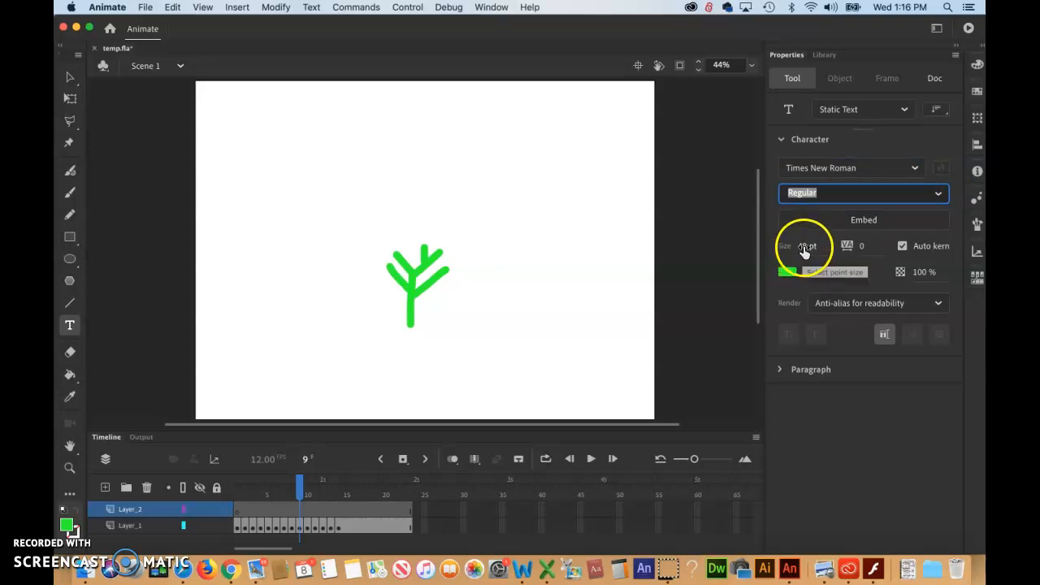
Set the text size to 72 pt and the fill colour to blue
{"action": "left_click_drag", "start_coordinate": [807, 248], "coordinate": [828, 245]}
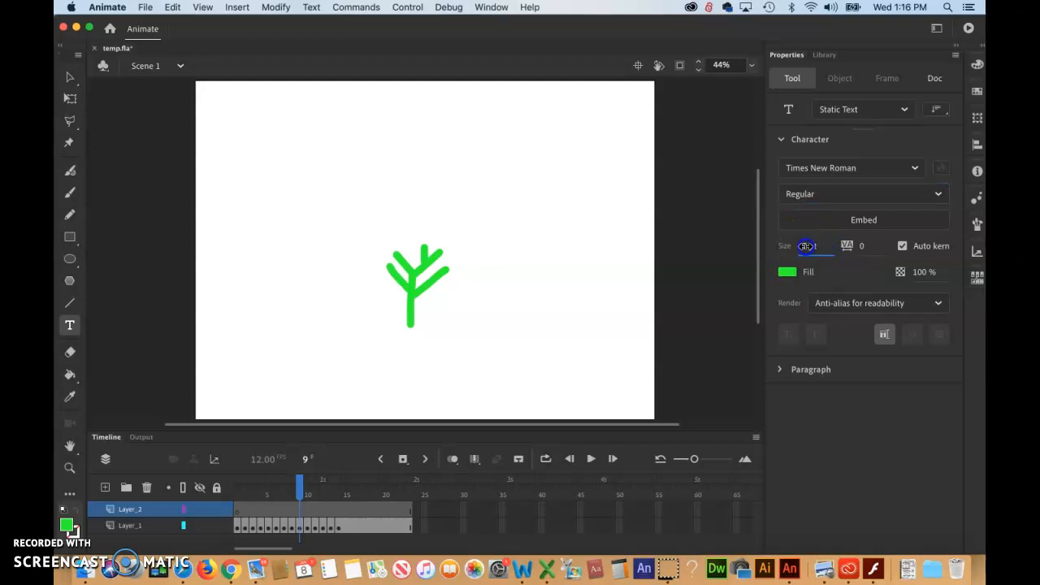
{"action": "left_click", "coordinate": [804, 249]}
{"action": "left_click", "coordinate": [865, 246]}
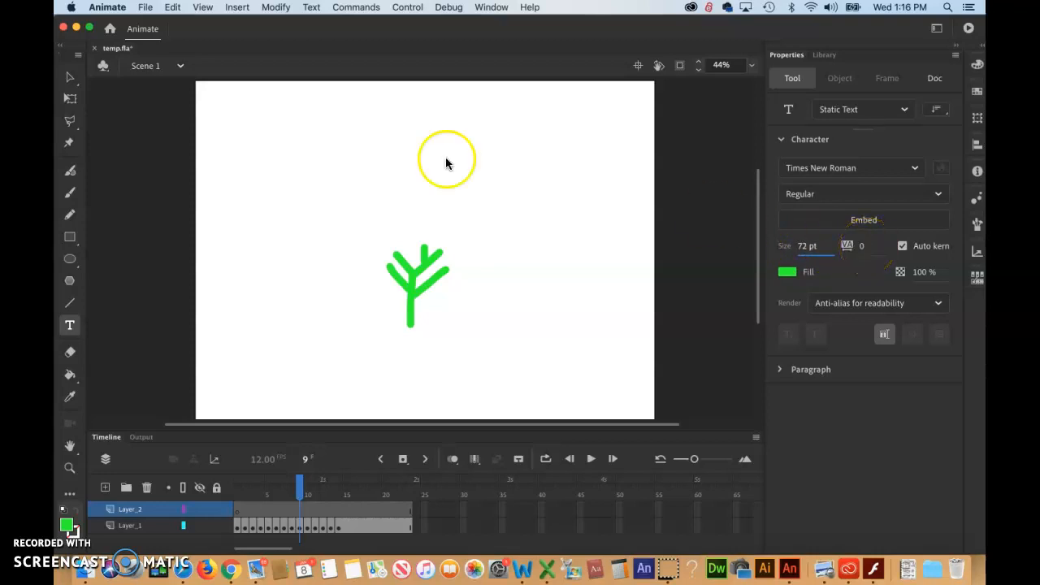
{"action": "left_click", "coordinate": [787, 273]}
{"action": "left_click", "coordinate": [790, 275]}
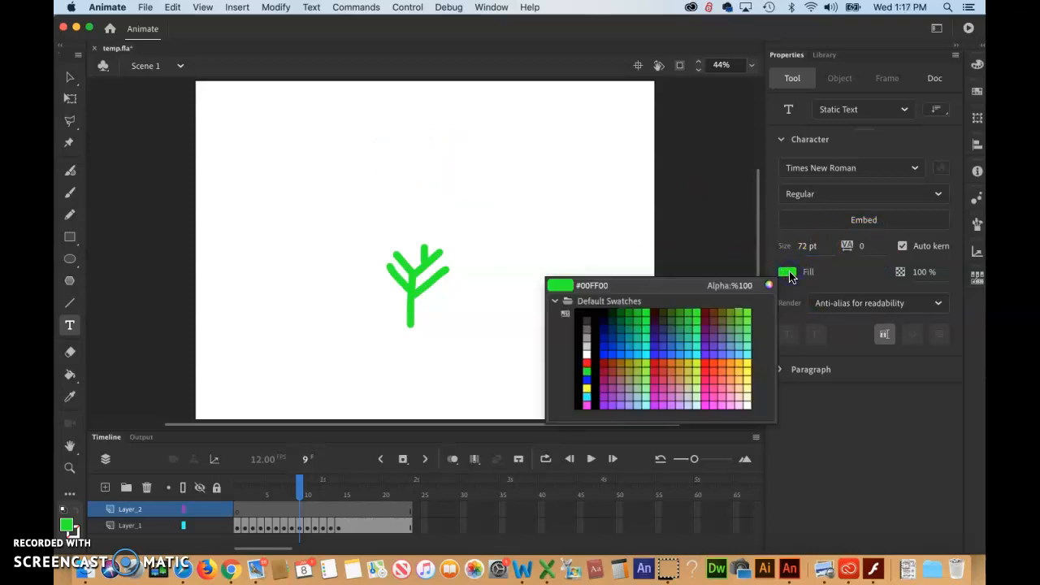
{"action": "left_click", "coordinate": [587, 376]}
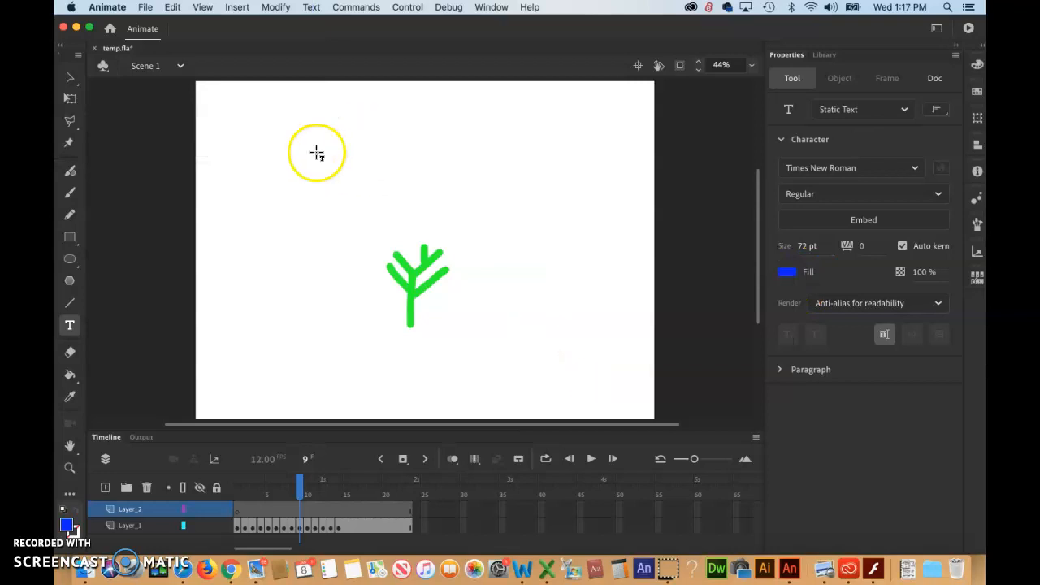
Create a static text field reading testing near the stage's upper left
{"action": "left_click", "coordinate": [293, 160]}
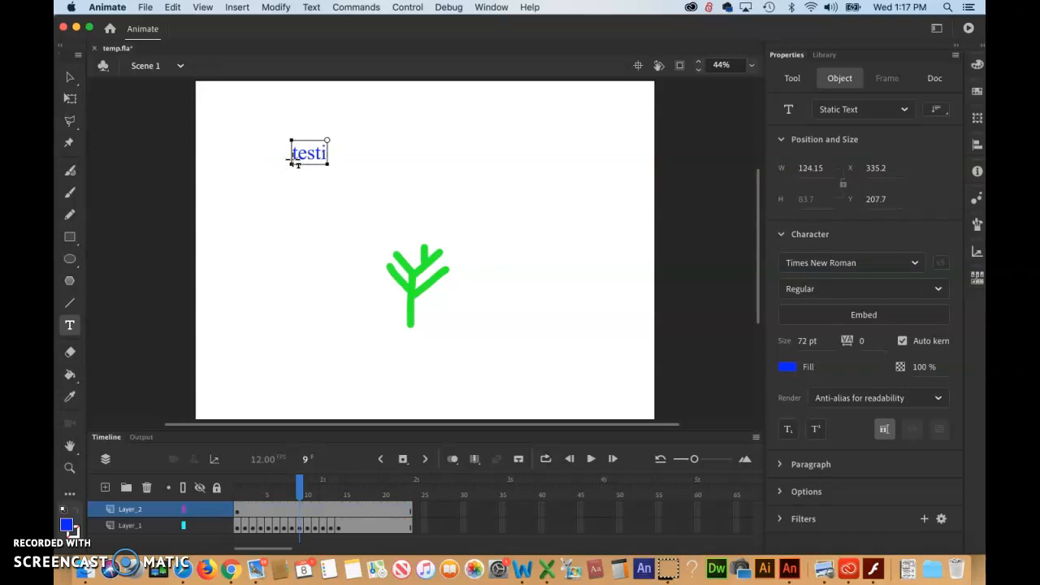
{"action": "left_click", "coordinate": [70, 76]}
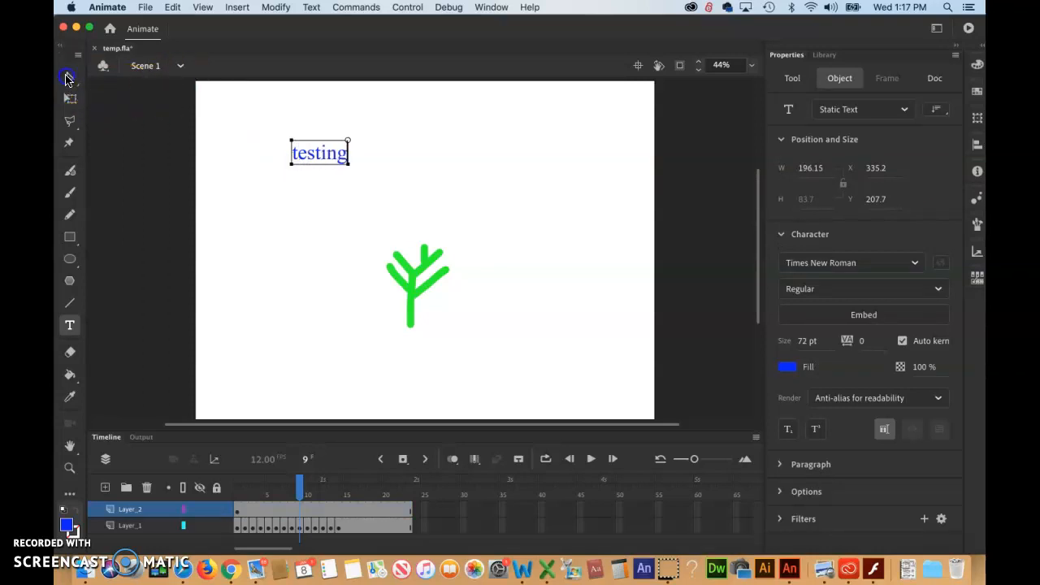
Reposition the testing text with the Selection tool, placing it above and left of the tree
{"action": "left_click", "coordinate": [305, 197]}
{"action": "left_click_drag", "start_coordinate": [323, 155], "coordinate": [420, 145]}
{"action": "left_click", "coordinate": [341, 174]}
{"action": "left_click", "coordinate": [70, 78]}
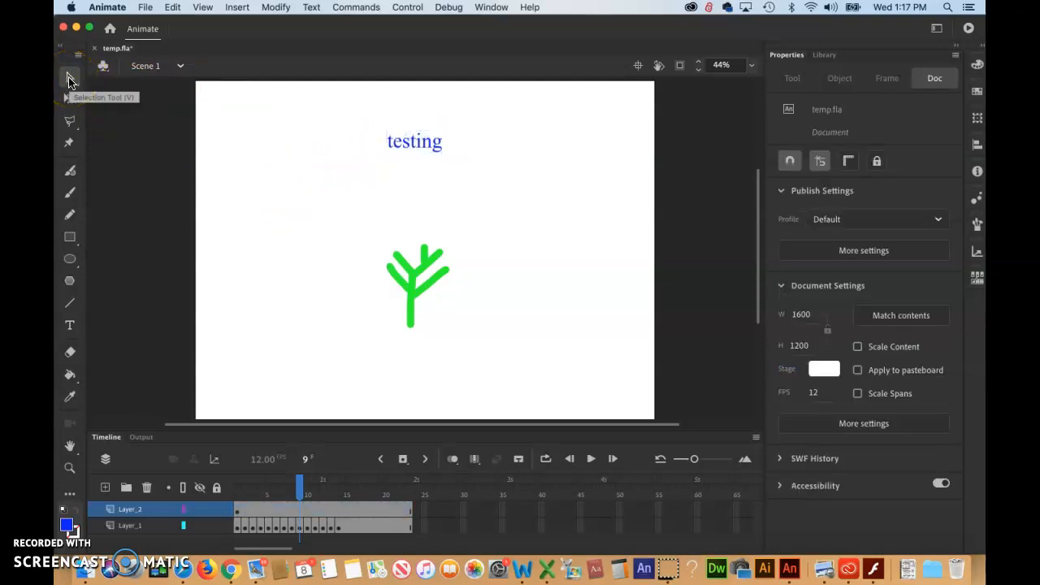
{"action": "left_click_drag", "start_coordinate": [418, 142], "coordinate": [318, 189]}
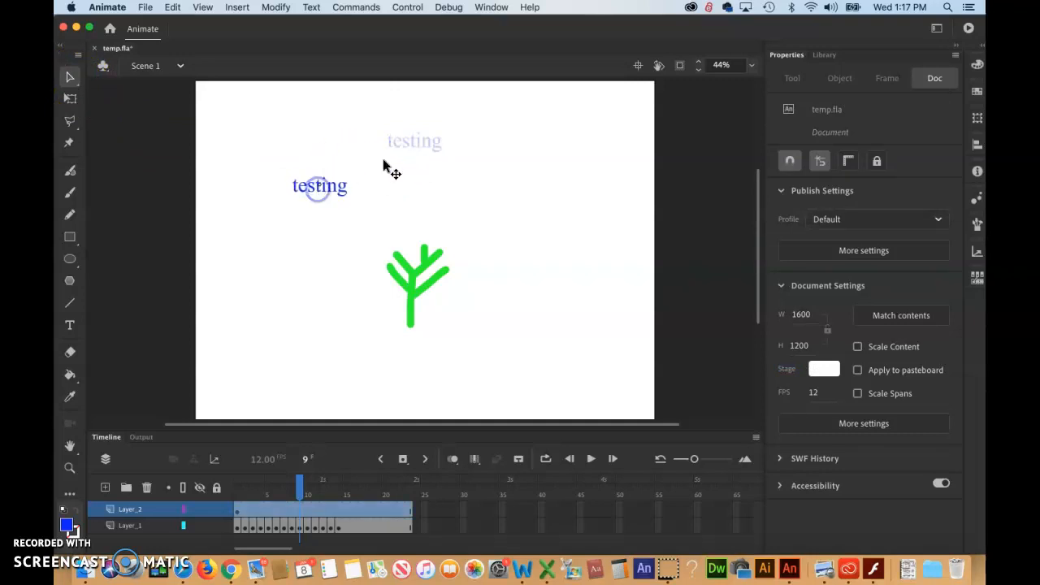
Edit the text field so it reads text instead of testing
{"action": "double_click", "coordinate": [319, 186]}
{"action": "double_click", "coordinate": [318, 185]}
{"action": "double_click", "coordinate": [319, 186]}
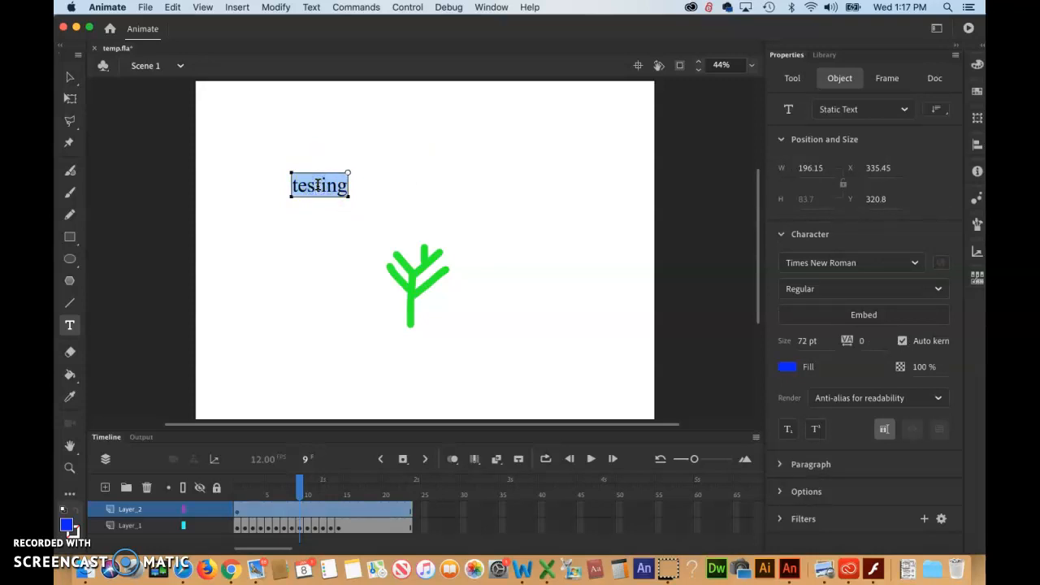
{"action": "type", "text": "text"}
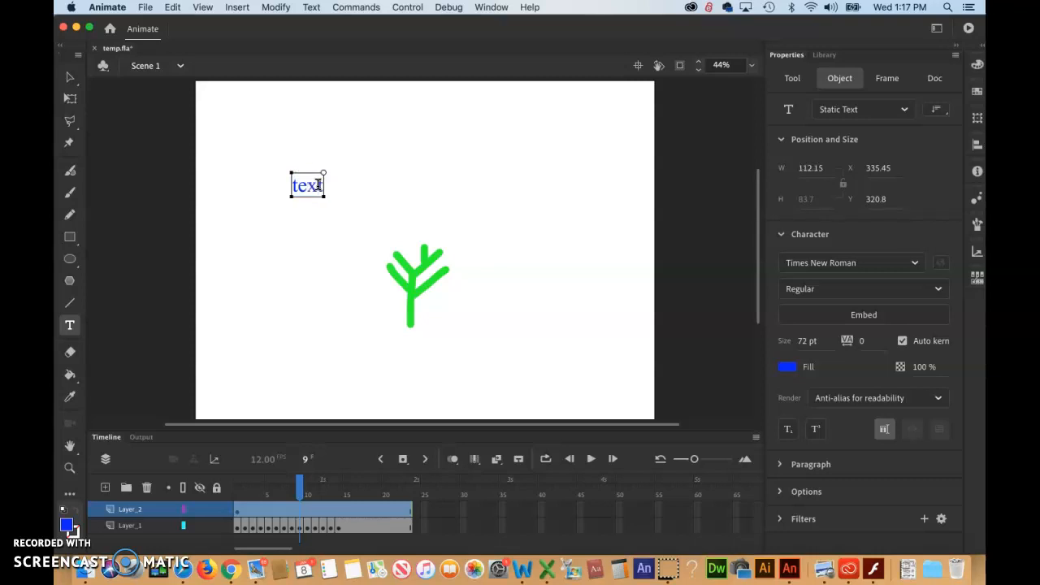
{"action": "left_click", "coordinate": [367, 167]}
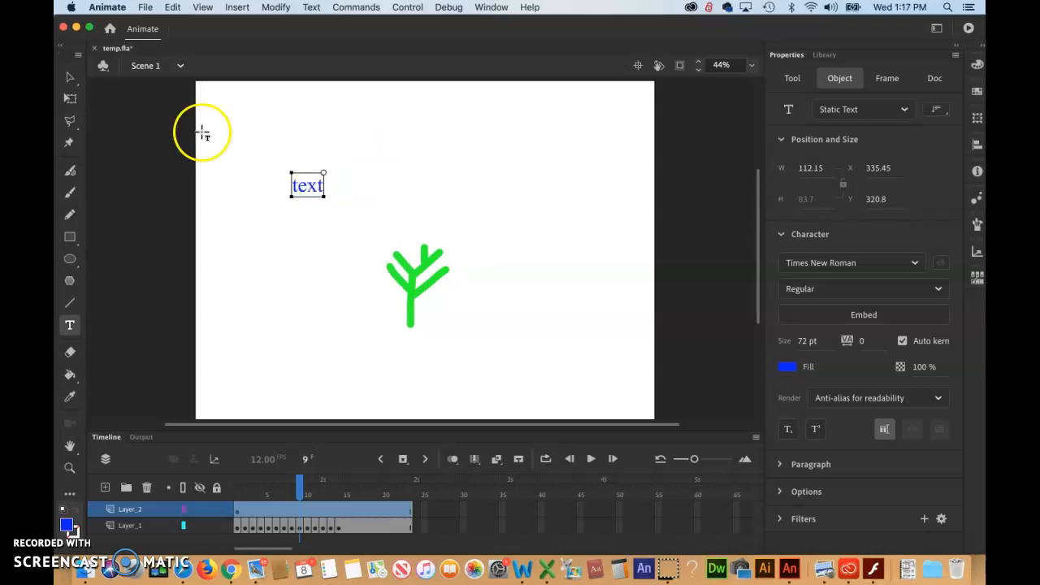
{"action": "left_click", "coordinate": [293, 188]}
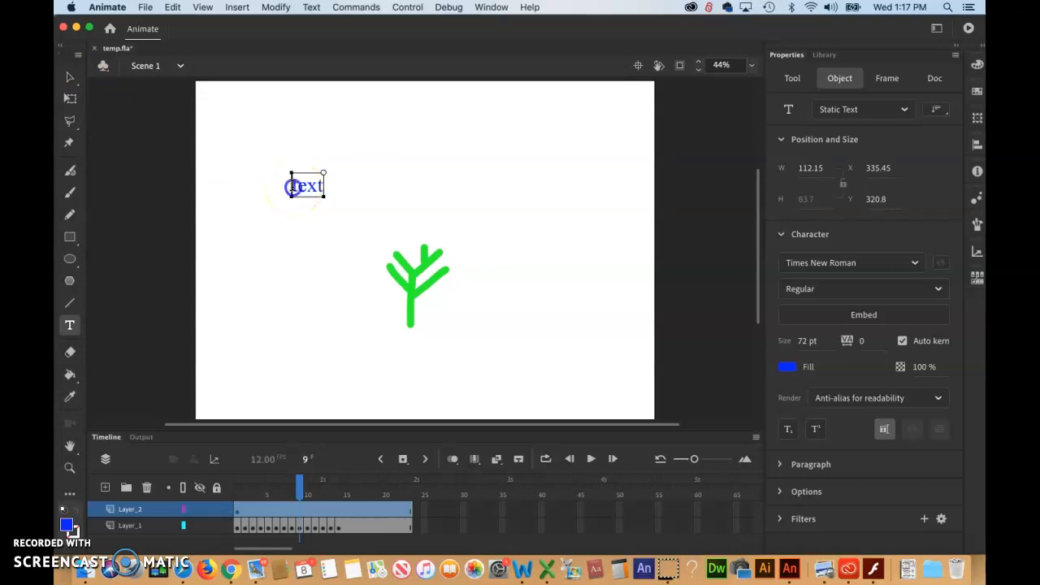
Reposition the text field with the Selection tool so it sits above the tree, slightly left of centre
{"action": "left_click", "coordinate": [70, 80]}
{"action": "left_click_drag", "start_coordinate": [314, 191], "coordinate": [399, 168]}
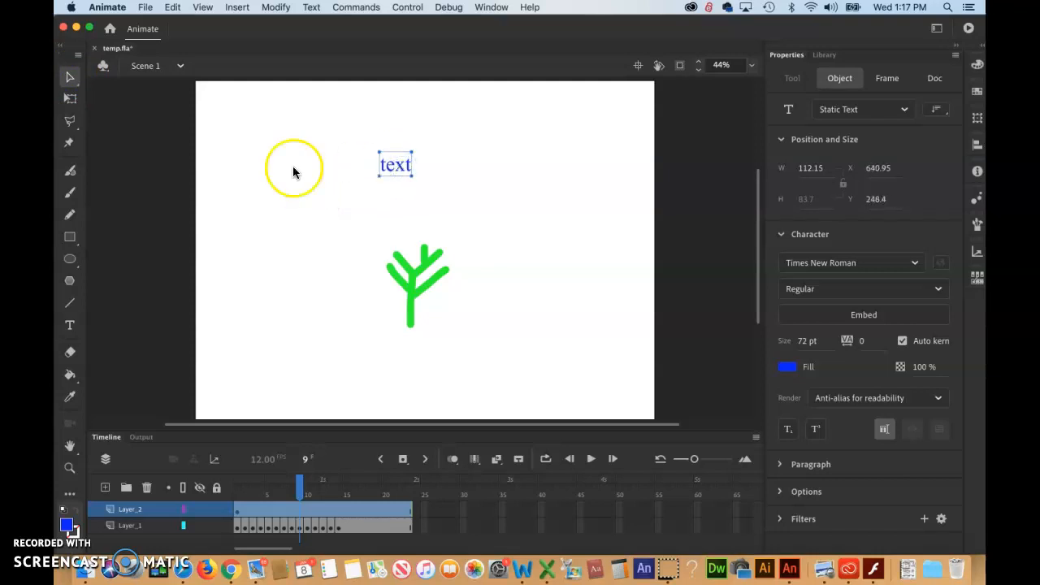
{"action": "left_click", "coordinate": [70, 79]}
{"action": "left_click_drag", "start_coordinate": [390, 164], "coordinate": [348, 186]}
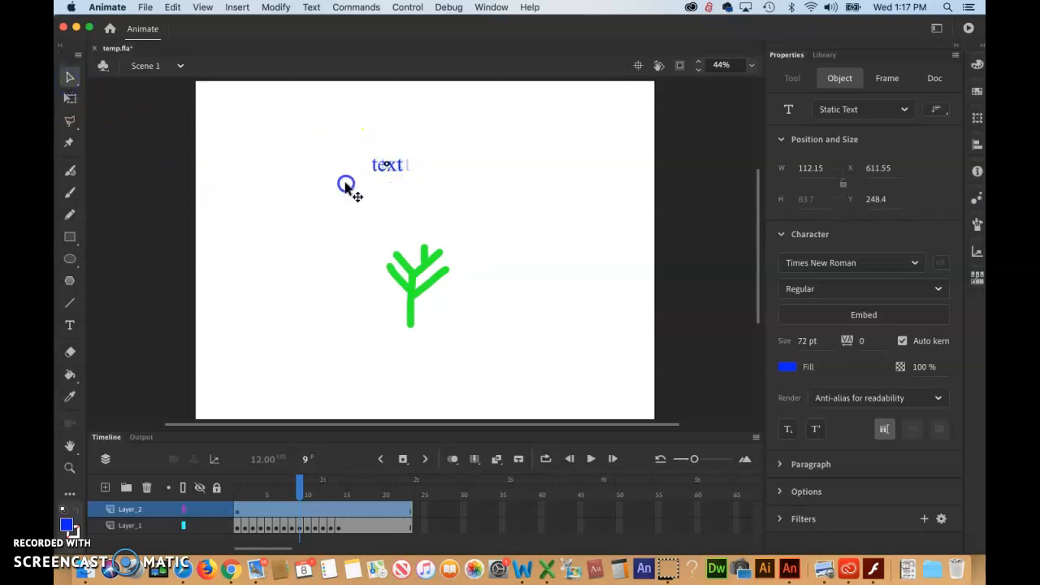
Insert ee into the text field with the Text tool so it reads teeext
{"action": "left_click", "coordinate": [70, 325]}
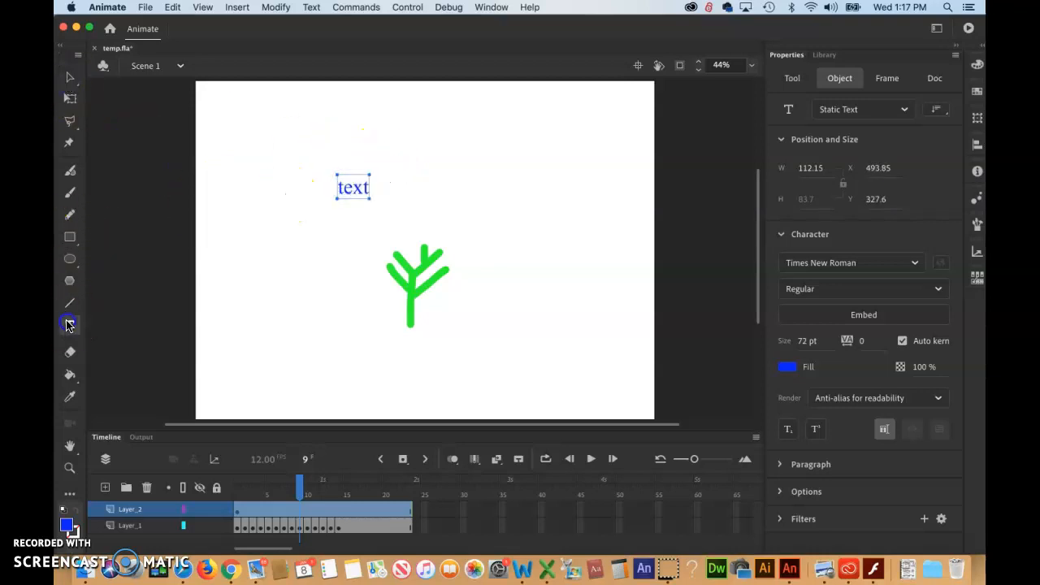
{"action": "left_click", "coordinate": [344, 187]}
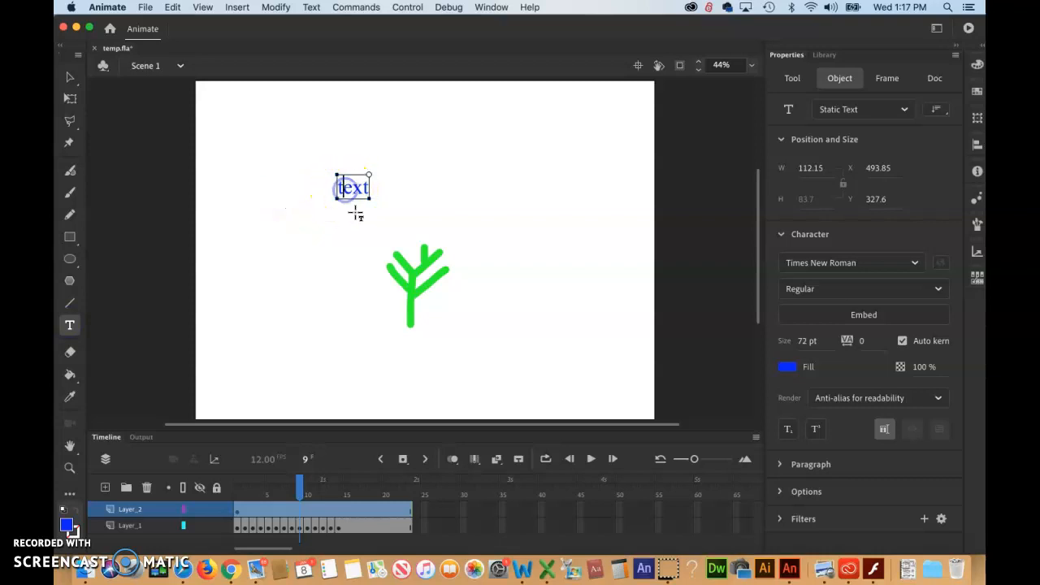
{"action": "type", "text": "ee"}
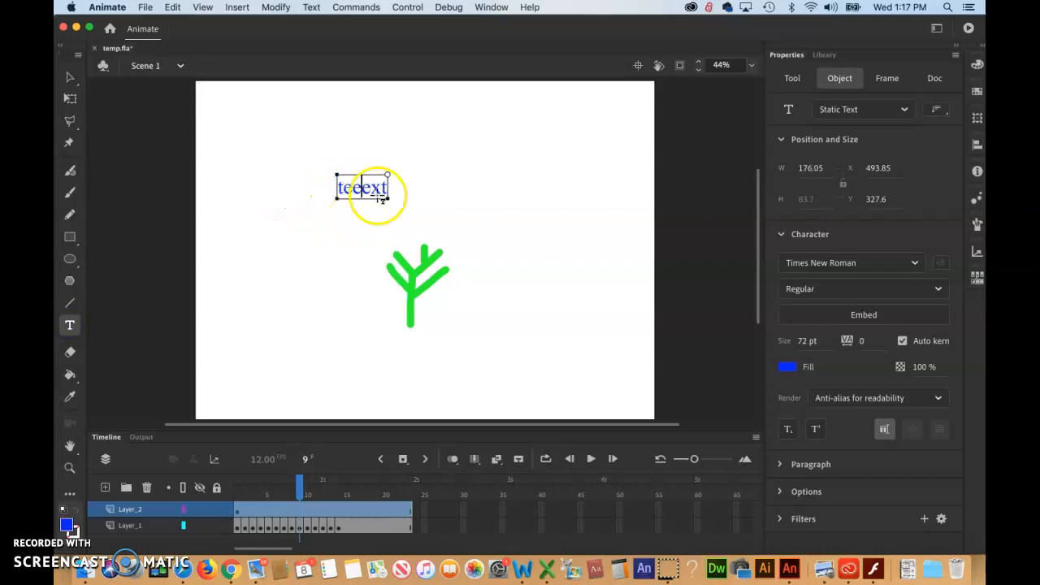
Select all the text and set its size to 96 pt
{"action": "left_click_drag", "start_coordinate": [338, 188], "coordinate": [388, 188]}
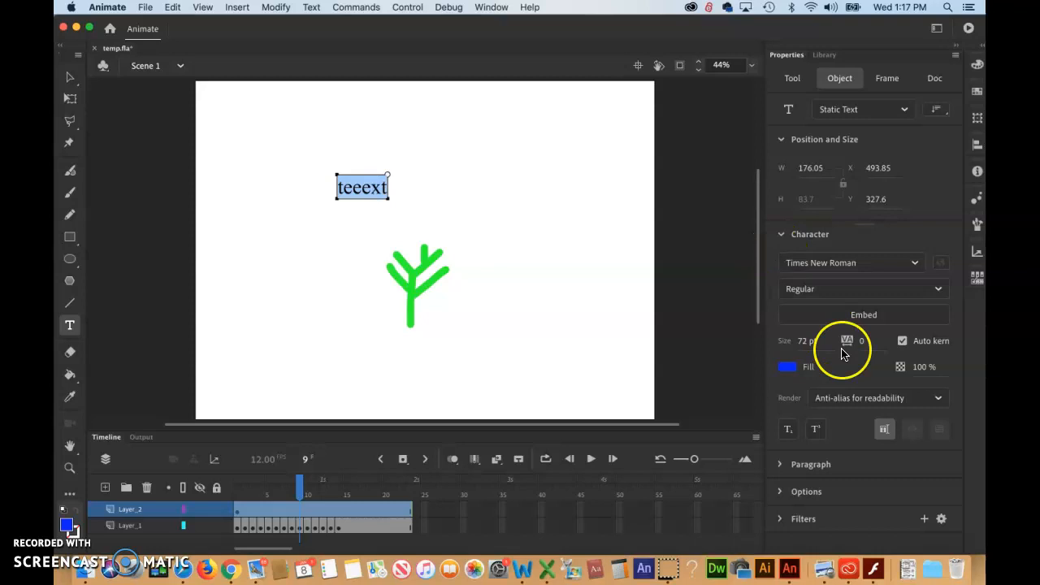
{"action": "left_click_drag", "start_coordinate": [814, 342], "coordinate": [844, 340]}
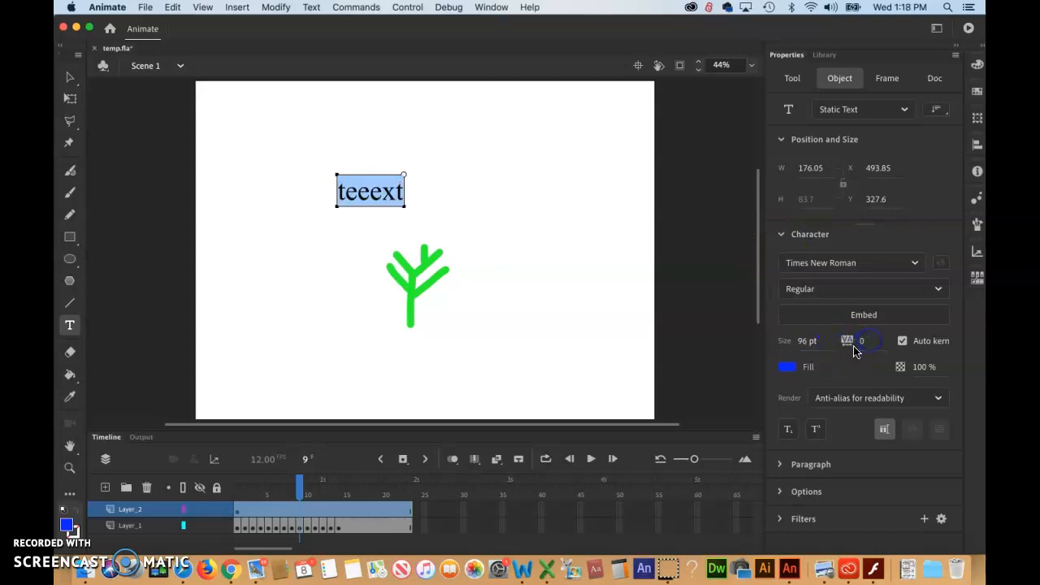
Change the text fill colour to red #FF0000
{"action": "left_click", "coordinate": [787, 366]}
{"action": "left_click", "coordinate": [672, 437]}
{"action": "left_click", "coordinate": [793, 370]}
{"action": "left_click", "coordinate": [790, 368]}
{"action": "left_click", "coordinate": [656, 425]}
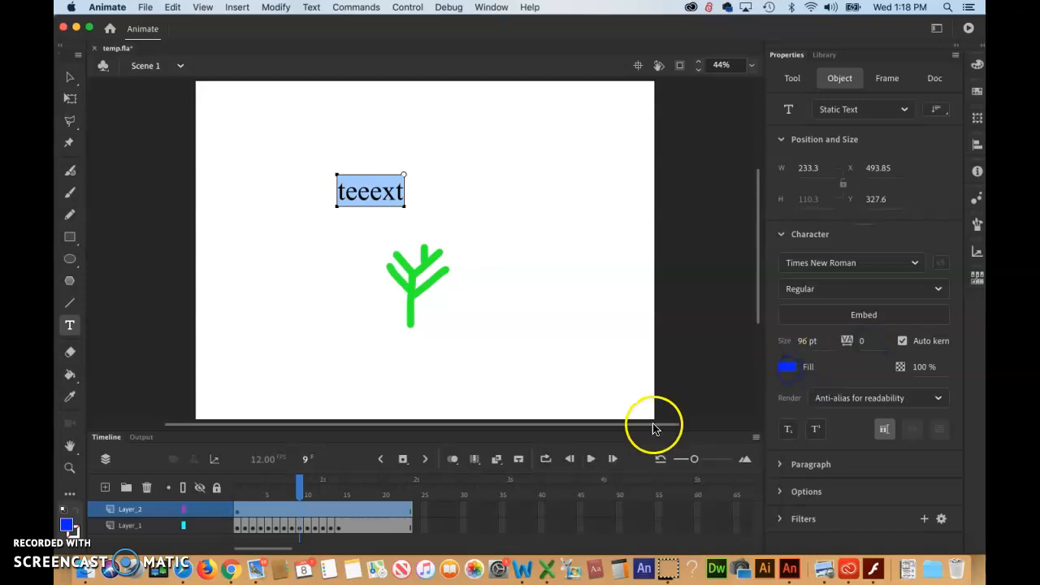
{"action": "left_click", "coordinate": [793, 369]}
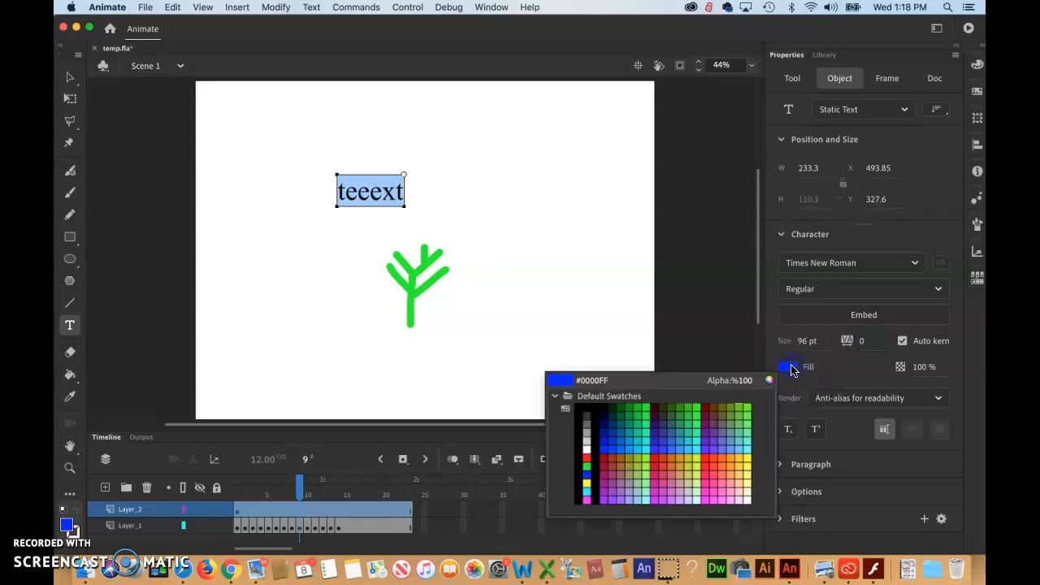
{"action": "left_click", "coordinate": [588, 454]}
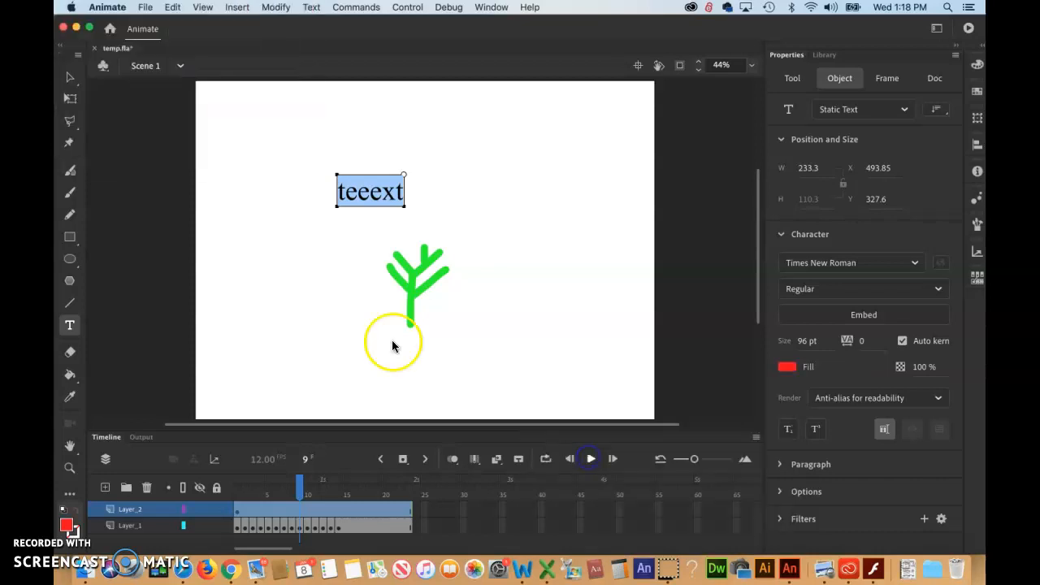
Move the text field above the centre of the tree and deselect it
{"action": "left_click", "coordinate": [69, 77]}
{"action": "left_click", "coordinate": [330, 203]}
{"action": "left_click_drag", "start_coordinate": [390, 200], "coordinate": [465, 167]}
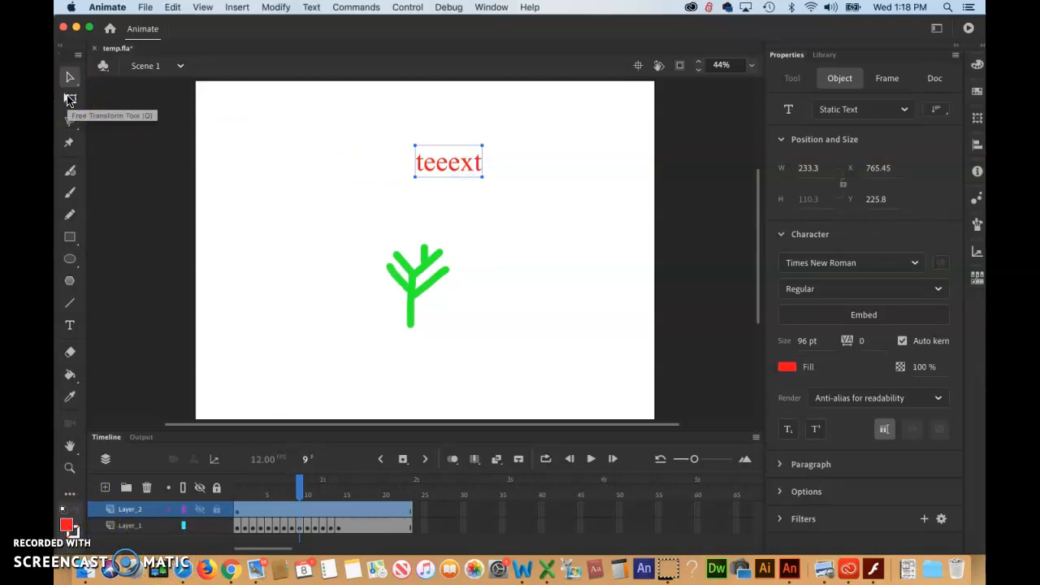
{"action": "left_click", "coordinate": [367, 228]}
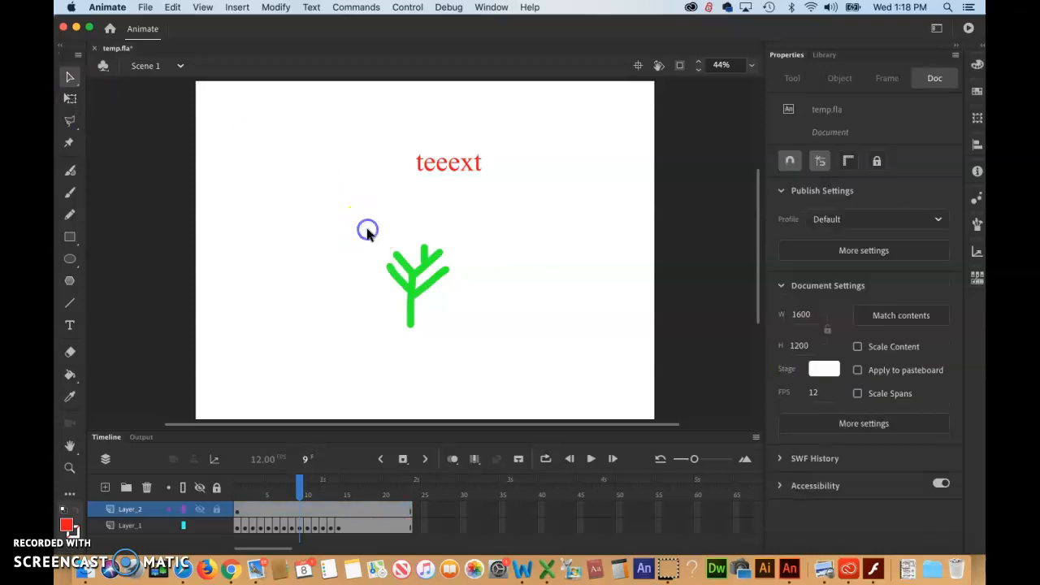
Stretch the text horizontally with the Free Transform tool and undo the stretch
{"action": "left_click", "coordinate": [71, 100]}
{"action": "left_click", "coordinate": [446, 159]}
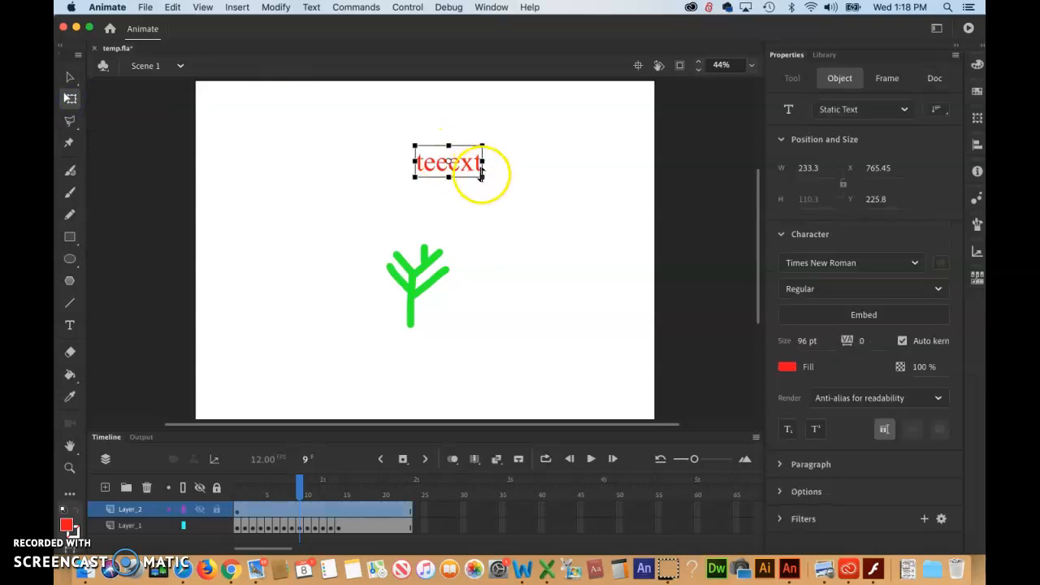
{"action": "left_click_drag", "start_coordinate": [483, 176], "coordinate": [620, 177]}
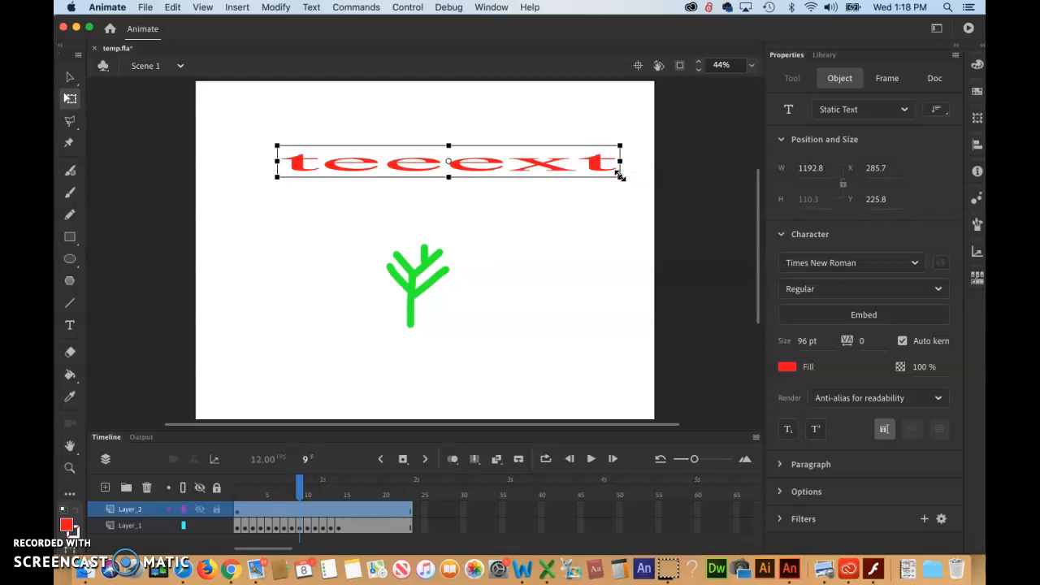
{"action": "key", "text": "super+shift+z"}
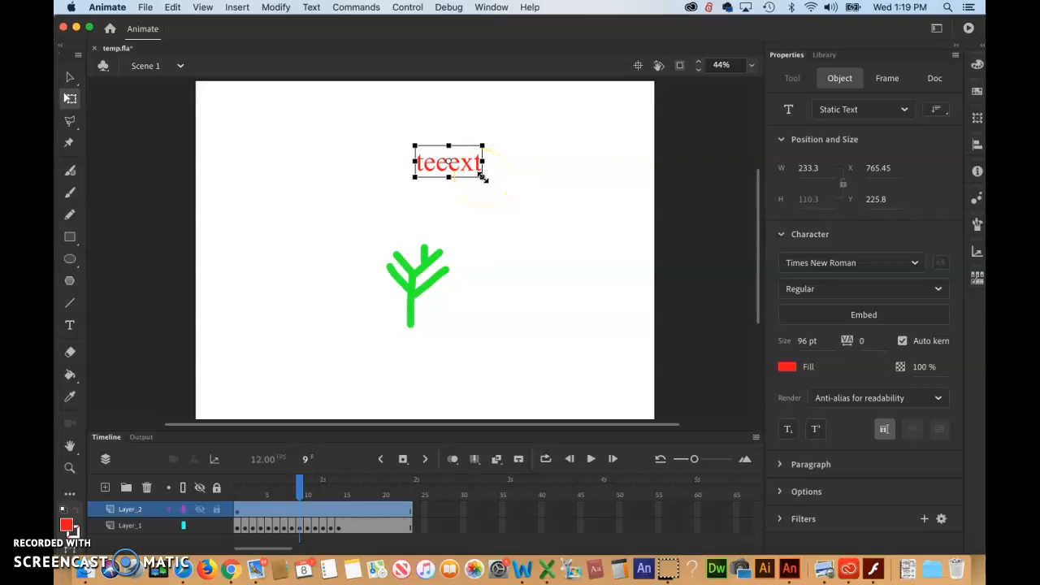
Enlarge the text proportionally with Free Transform to about 903 px wide, undoing an accidental vertical squash
{"action": "left_click_drag", "start_coordinate": [482, 176], "coordinate": [579, 294]}
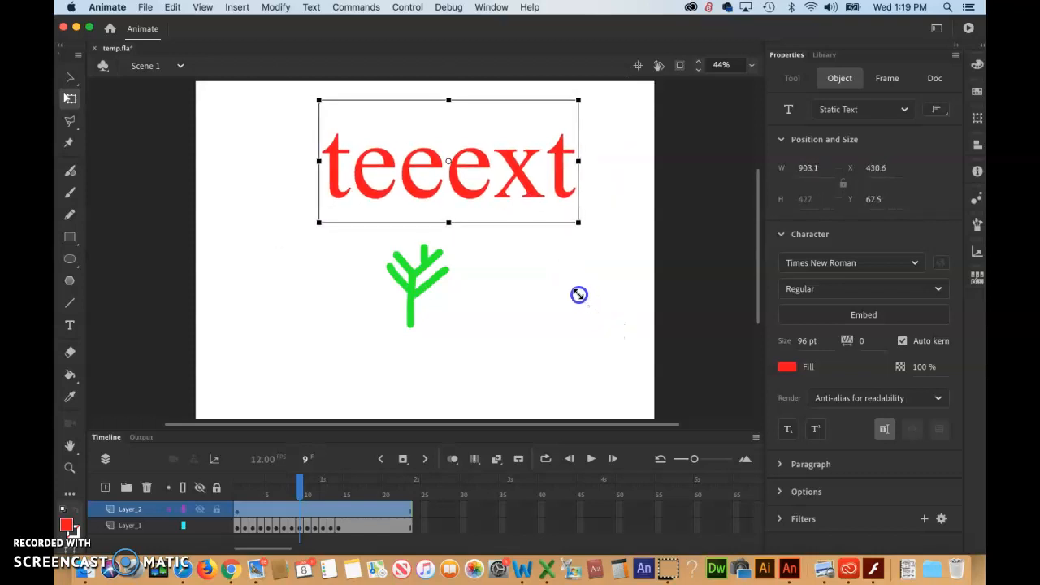
{"action": "left_click_drag", "start_coordinate": [579, 294], "coordinate": [579, 294]}
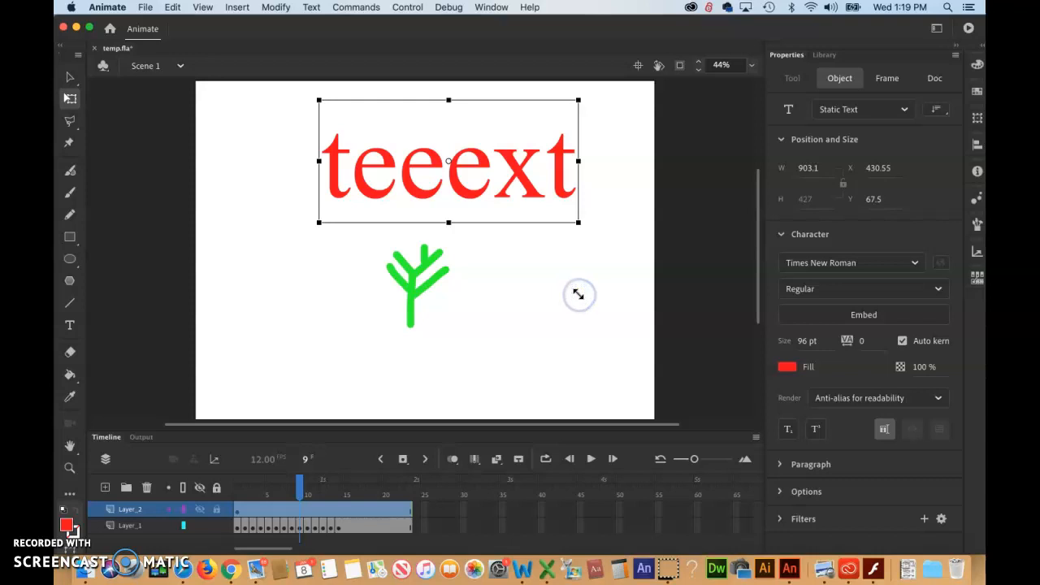
{"action": "left_click_drag", "start_coordinate": [448, 220], "coordinate": [448, 161]}
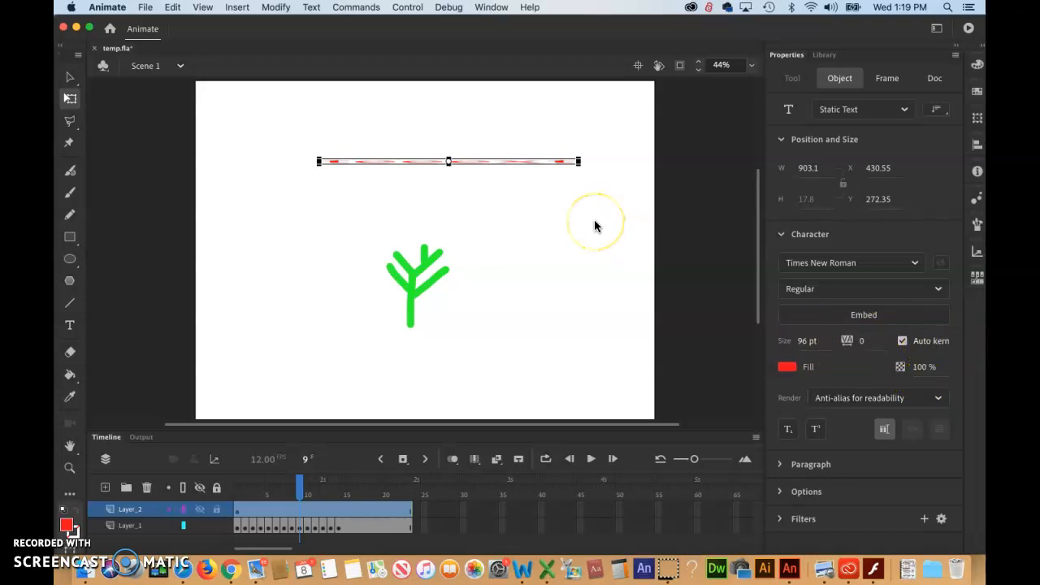
{"action": "key", "text": "super+z"}
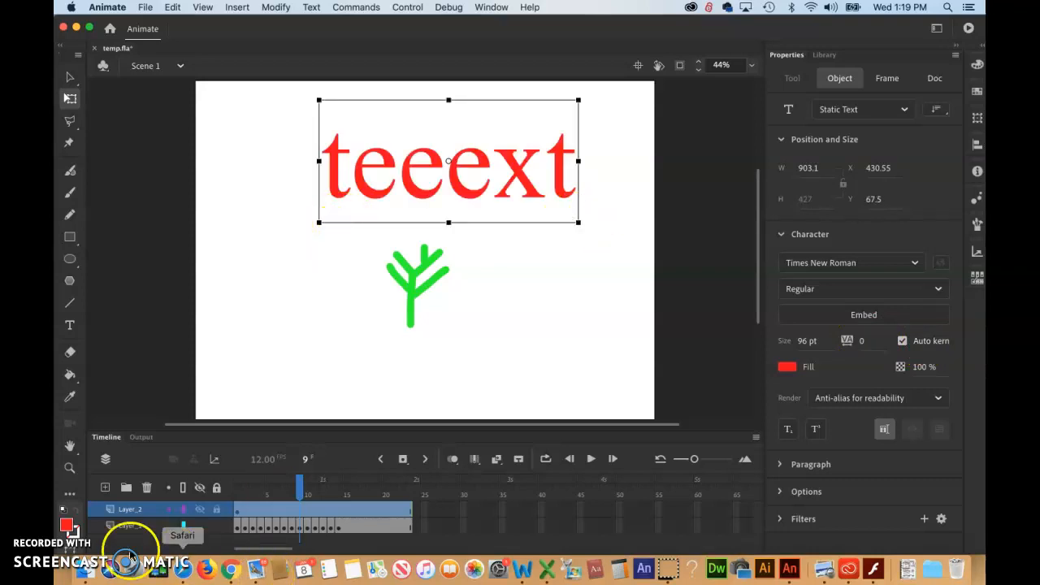
Reposition the enlarged text centred above the tree, undoing an accidental resize on the way
{"action": "left_click", "coordinate": [82, 530]}
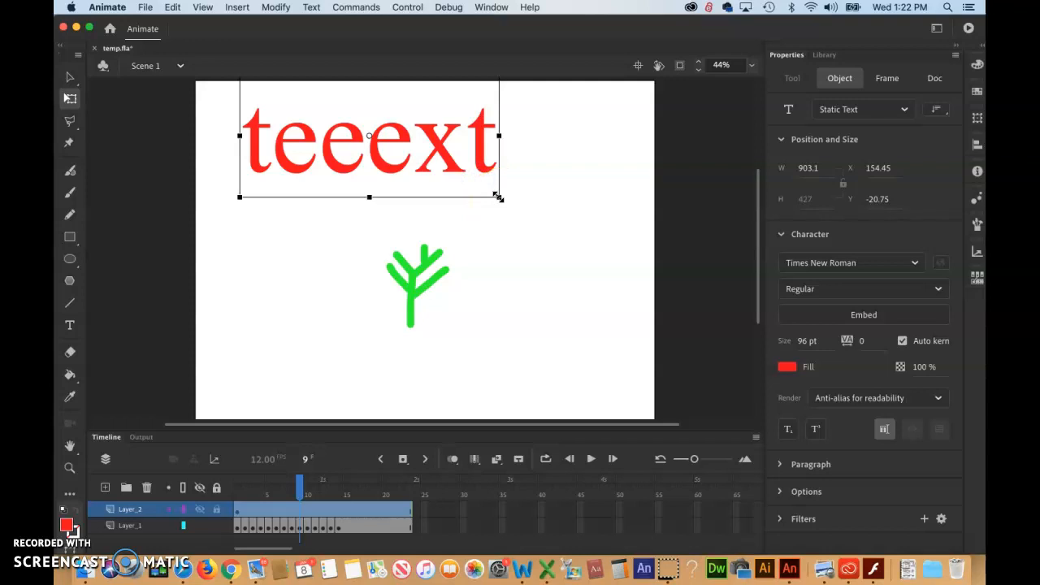
{"action": "mouse_move", "coordinate": [498, 197]}
{"action": "left_mouse_down"}
{"action": "mouse_move", "coordinate": [594, 274]}
{"action": "mouse_move", "coordinate": [488, 158]}
{"action": "mouse_move", "coordinate": [510, 183]}
{"action": "left_mouse_up"}
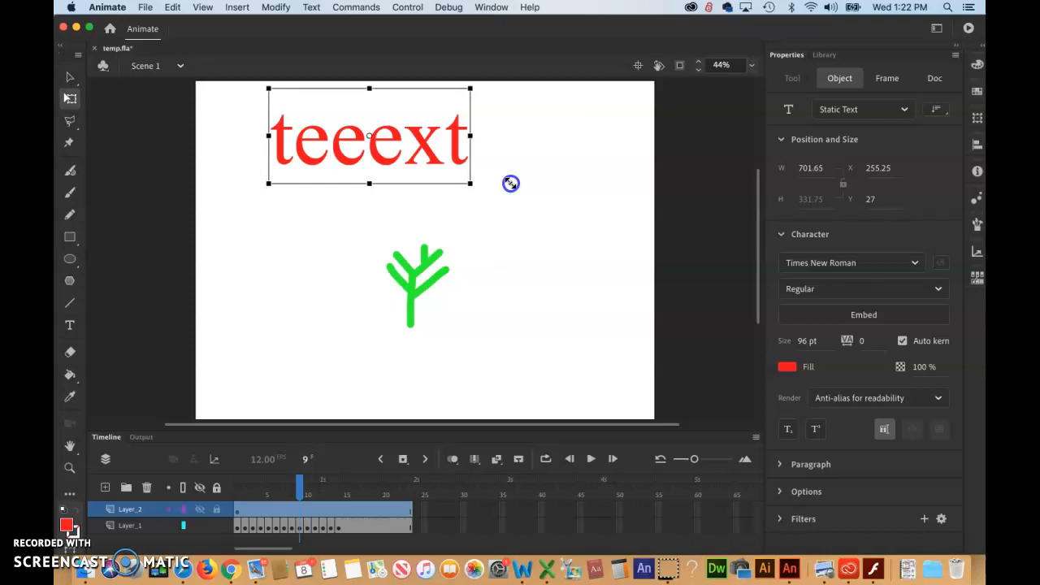
{"action": "left_click_drag", "start_coordinate": [511, 183], "coordinate": [609, 211]}
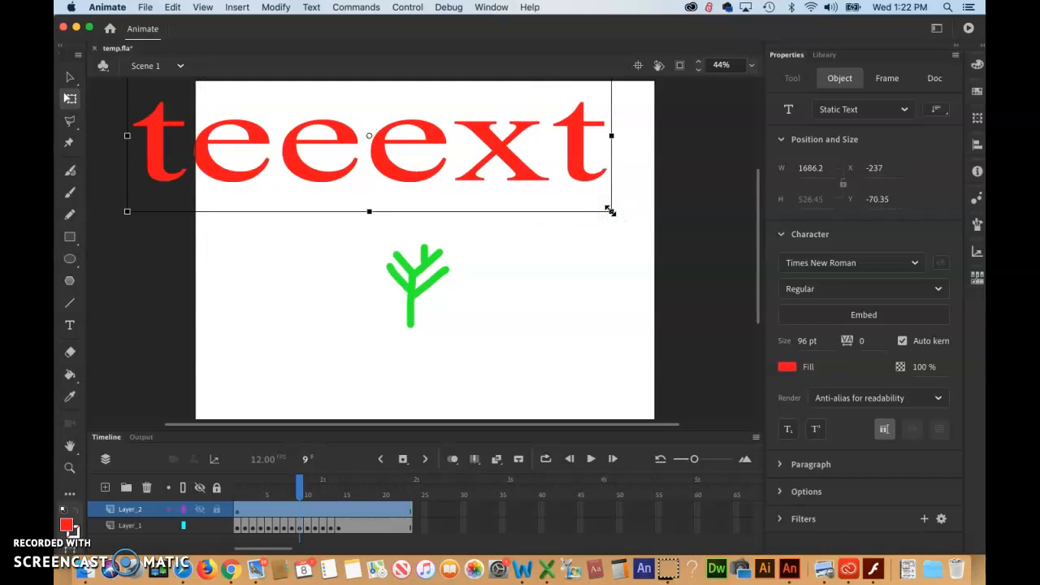
{"action": "key", "text": "super+z"}
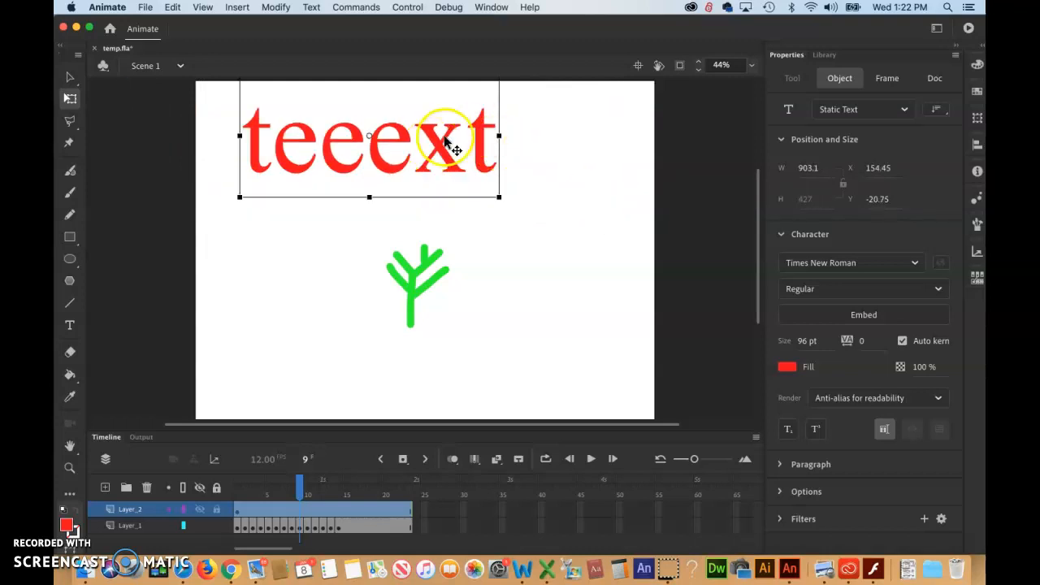
{"action": "left_click_drag", "start_coordinate": [444, 143], "coordinate": [499, 167]}
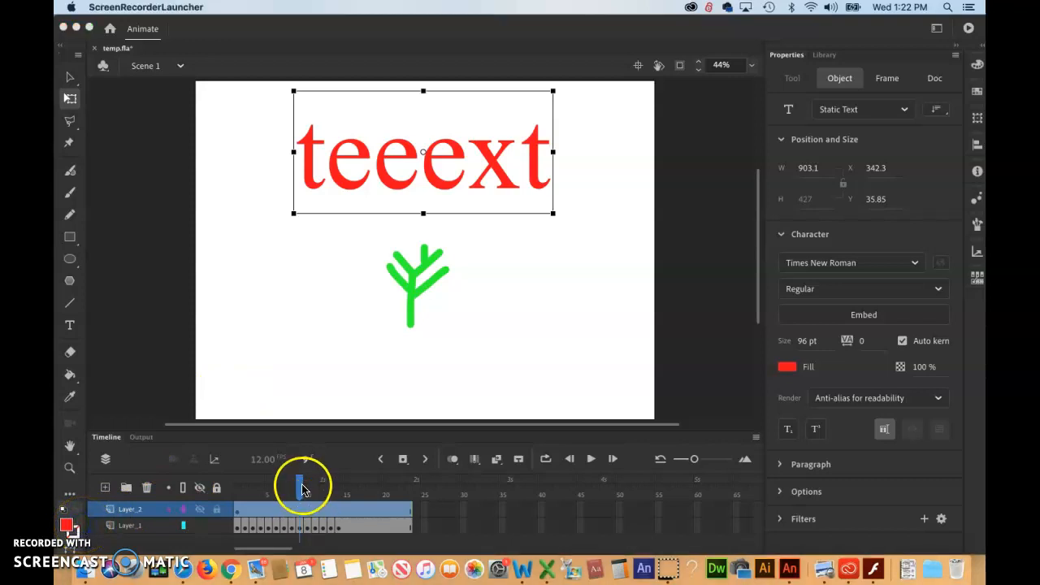
Scrub the timeline, select frame 2 of Layer_2 and delete its content
{"action": "left_click_drag", "start_coordinate": [302, 488], "coordinate": [236, 484]}
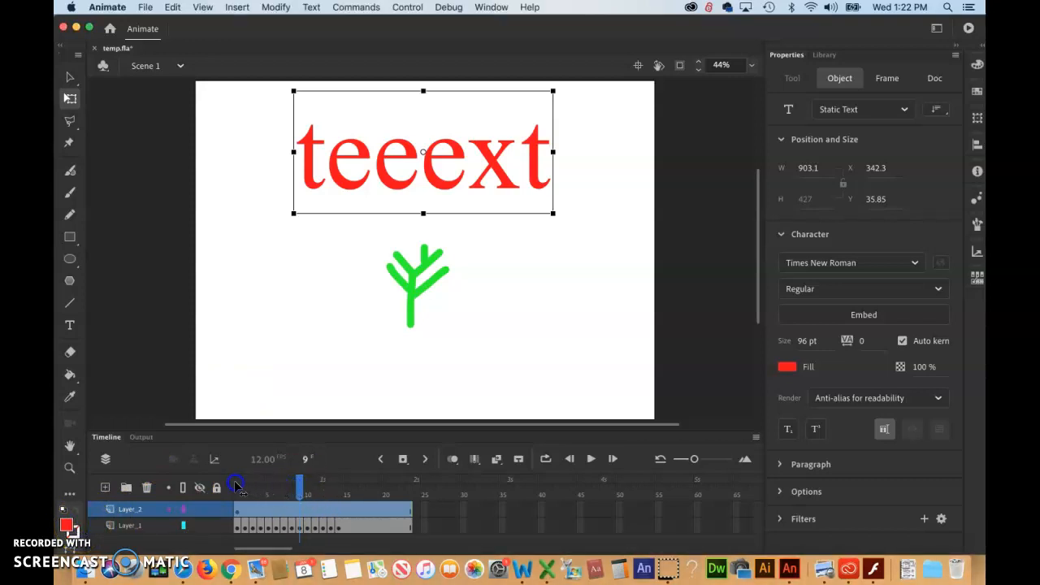
{"action": "left_click", "coordinate": [237, 510]}
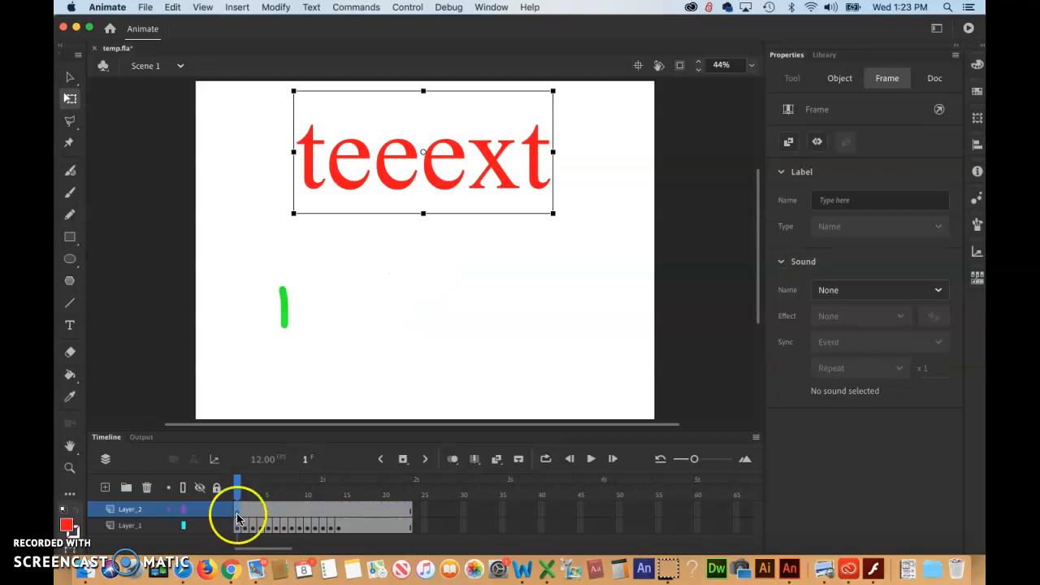
{"action": "mouse_move", "coordinate": [244, 485]}
{"action": "left_mouse_down"}
{"action": "mouse_move", "coordinate": [406, 484]}
{"action": "mouse_move", "coordinate": [278, 478]}
{"action": "mouse_move", "coordinate": [230, 488]}
{"action": "mouse_move", "coordinate": [289, 490]}
{"action": "left_mouse_up"}
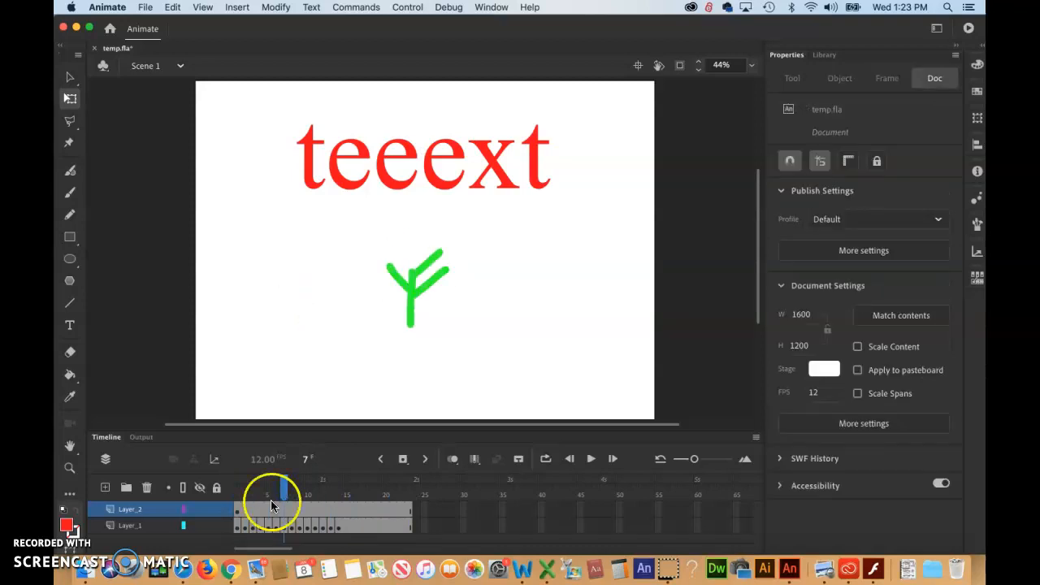
{"action": "left_click", "coordinate": [236, 509]}
{"action": "left_click", "coordinate": [249, 511]}
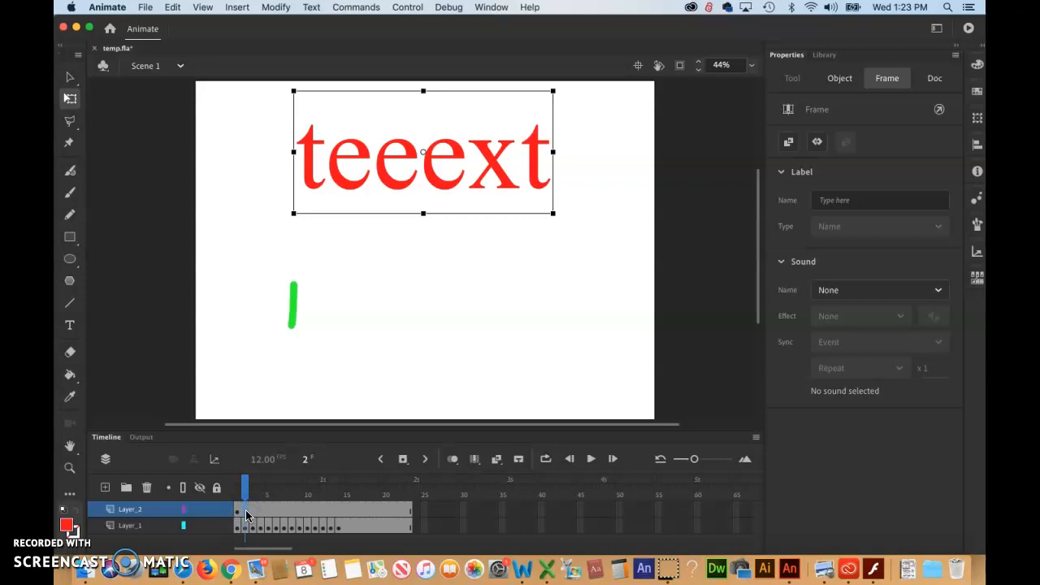
{"action": "key", "text": "Delete"}
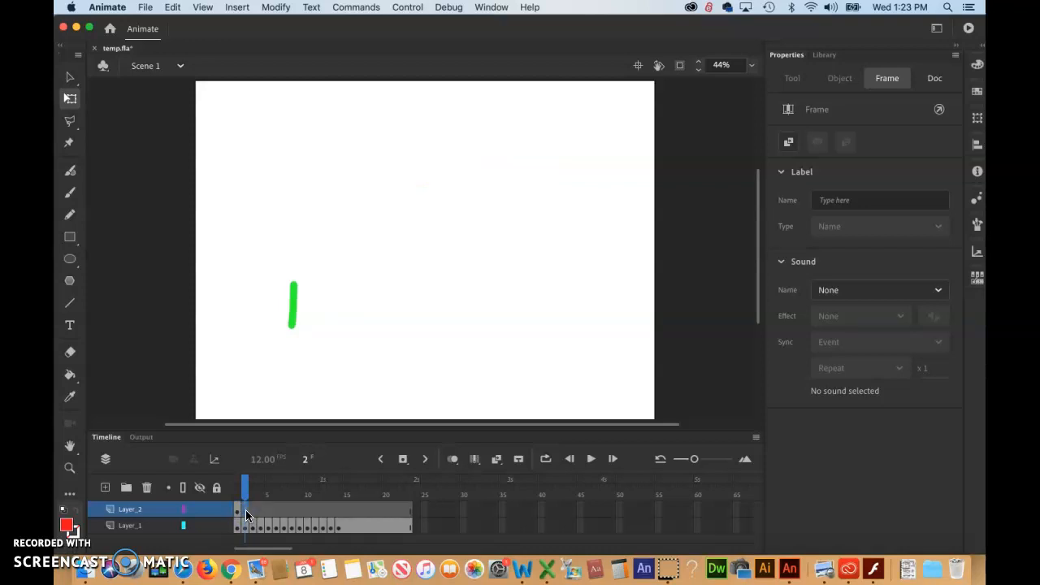
Select Layer_2's first frame and insert frames to extend the text layer along the timeline
{"action": "mouse_move", "coordinate": [244, 486]}
{"action": "left_mouse_down"}
{"action": "mouse_move", "coordinate": [398, 478]}
{"action": "mouse_move", "coordinate": [234, 482]}
{"action": "left_mouse_up"}
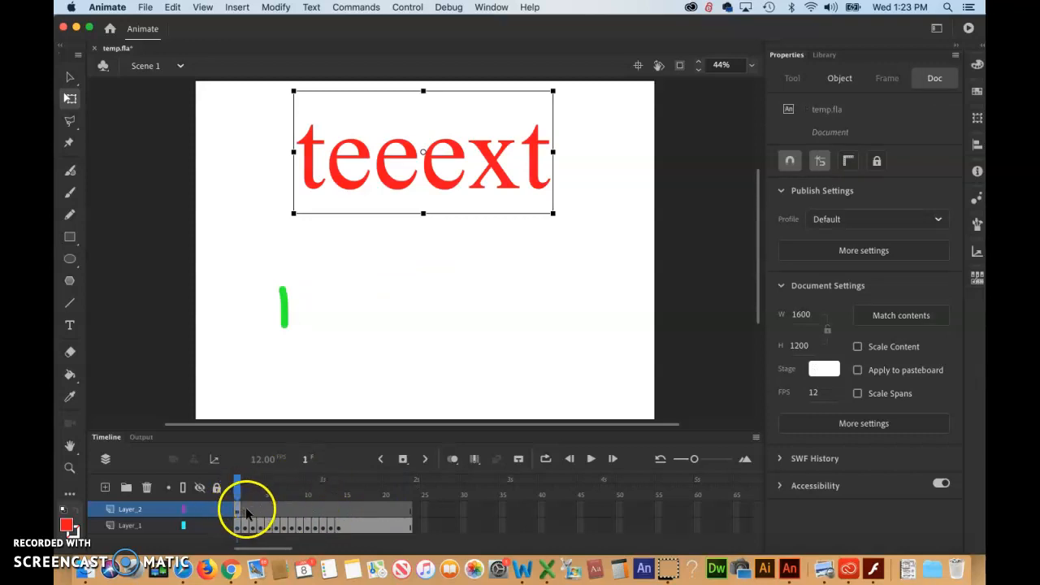
{"action": "left_click", "coordinate": [238, 509]}
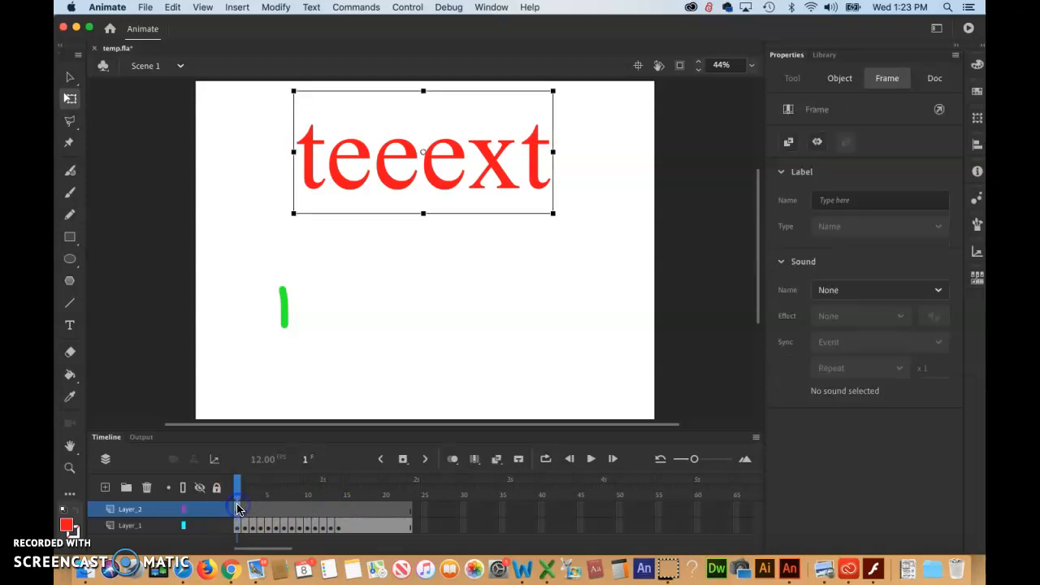
{"action": "key", "text": "F5"}
{"action": "key", "text": "F5"}
{"action": "key", "text": "F5"}
{"action": "key", "text": "F5"}
{"action": "key", "text": "F5"}
{"action": "key", "text": "F5"}
{"action": "key", "text": "F5"}
{"action": "key", "text": "F5"}
{"action": "key", "text": "F5"}
{"action": "key", "text": "F5"}
{"action": "key", "text": "F5"}
{"action": "key", "text": "F5"}
{"action": "key", "text": "F5"}
{"action": "key", "text": "F5"}
{"action": "key", "text": "F5"}
{"action": "key", "text": "F5"}
{"action": "key", "text": "F5"}
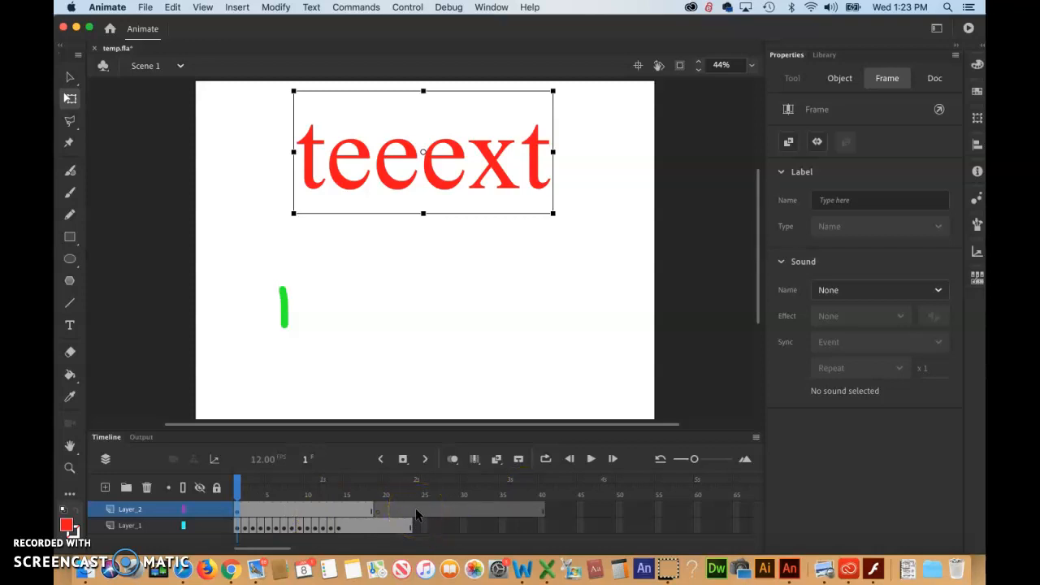
Select Layer_2's frames 24 to 40 and remove them so the text layer ends with the tree animation
{"action": "left_click", "coordinate": [415, 508]}
{"action": "left_click", "coordinate": [412, 506]}
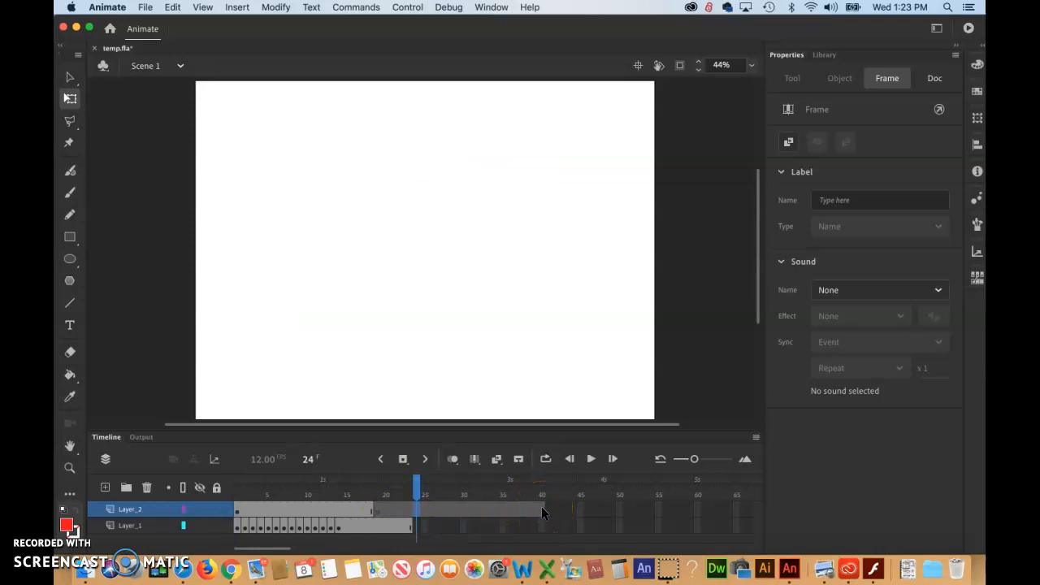
{"action": "left_click", "coordinate": [417, 509]}
{"action": "left_click", "coordinate": [541, 509], "text": "shift"}
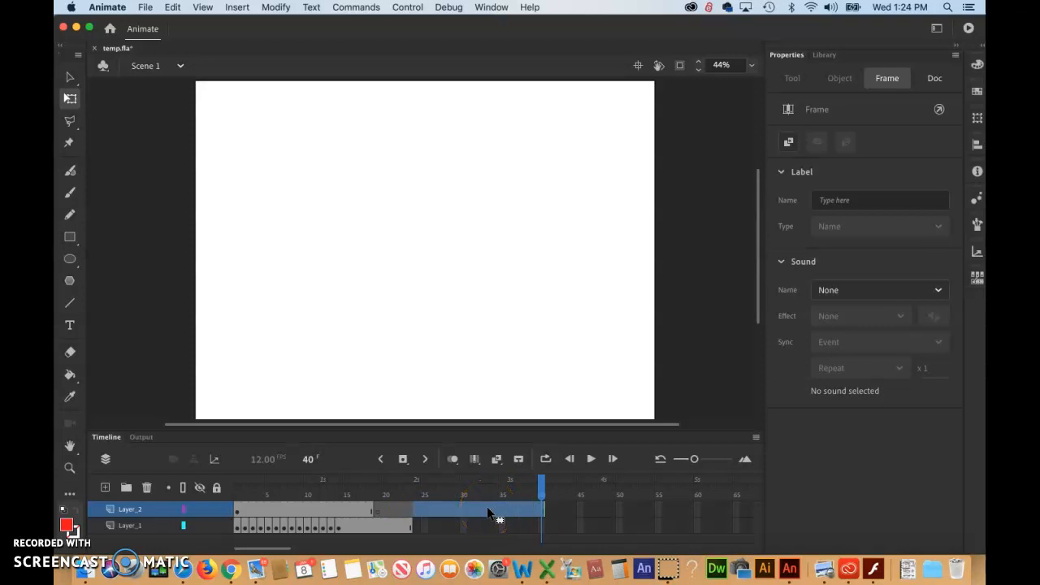
{"action": "key", "text": "shift+F5"}
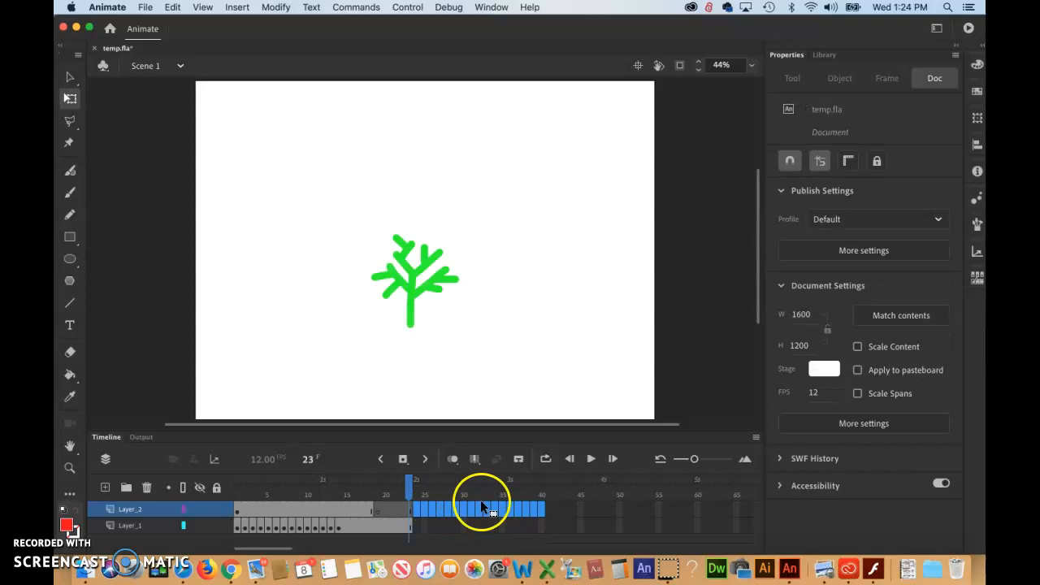
{"action": "left_click", "coordinate": [336, 509]}
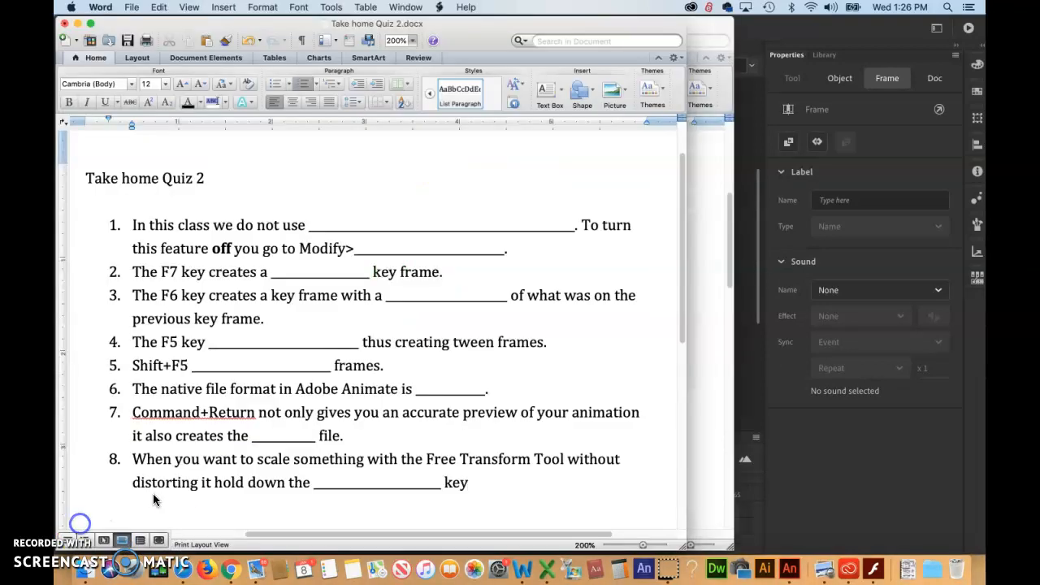
Switch to the Take home Quiz 2 document in Word to read it, then return to Animate
{"action": "left_click", "coordinate": [190, 488]}
{"action": "left_click", "coordinate": [866, 478]}
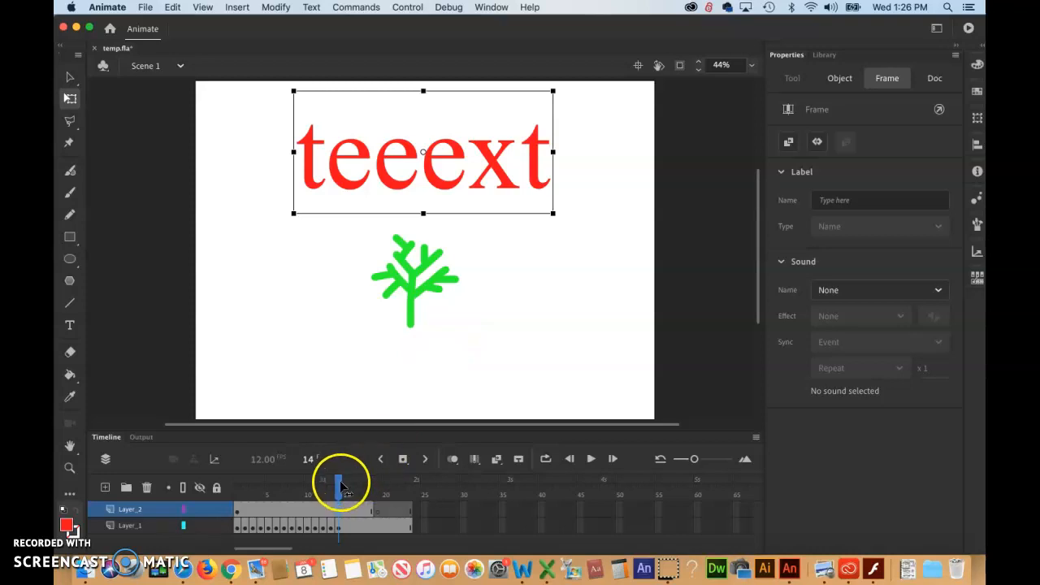
Preview the animation by scrubbing the playhead and stepping frame by frame back and forth through both layers
{"action": "left_click_drag", "start_coordinate": [339, 484], "coordinate": [219, 488]}
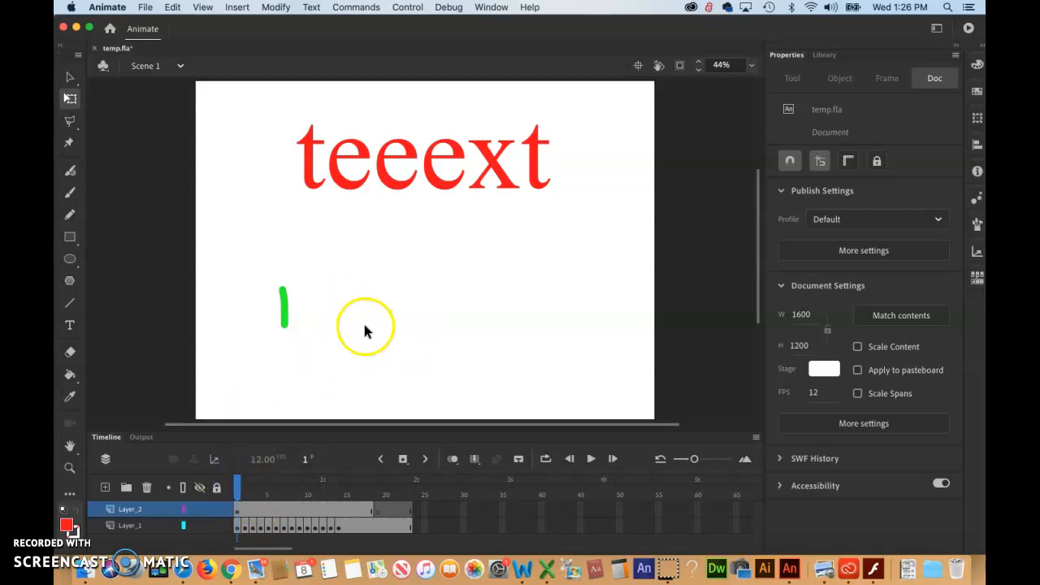
{"action": "left_click", "coordinate": [236, 488]}
{"action": "mouse_move", "coordinate": [237, 488]}
{"action": "left_mouse_down"}
{"action": "mouse_move", "coordinate": [339, 488]}
{"action": "mouse_move", "coordinate": [251, 488]}
{"action": "mouse_move", "coordinate": [336, 488]}
{"action": "mouse_move", "coordinate": [260, 488]}
{"action": "left_mouse_up"}
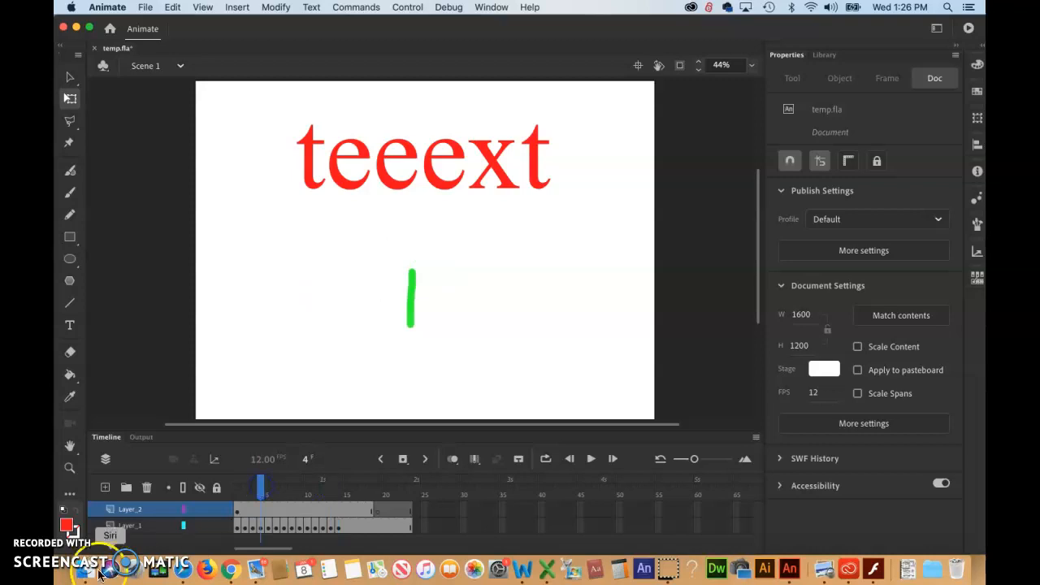
{"action": "left_click", "coordinate": [262, 526]}
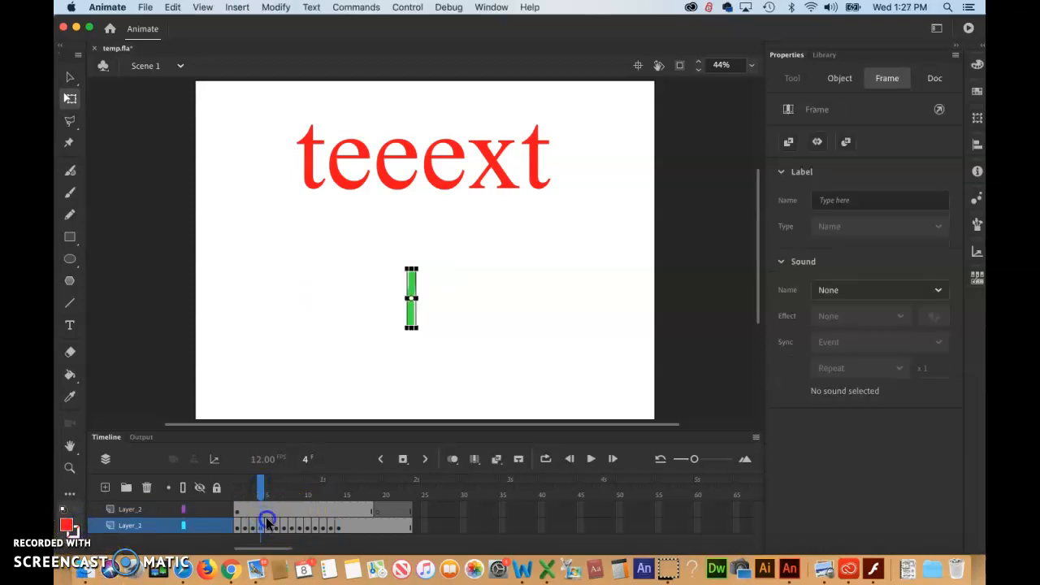
{"action": "left_click", "coordinate": [269, 524]}
{"action": "left_click", "coordinate": [284, 510]}
{"action": "left_click", "coordinate": [299, 510]}
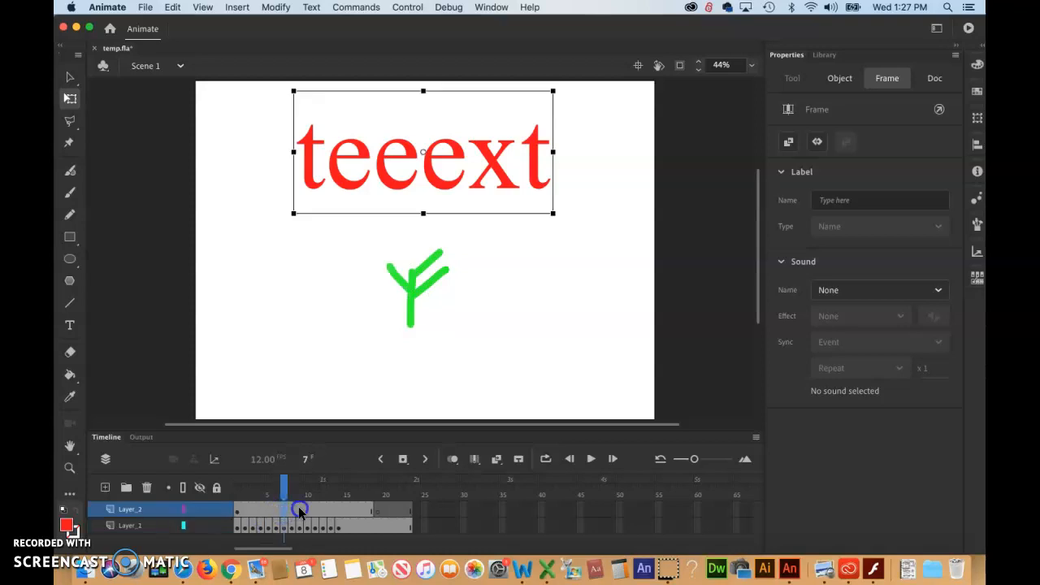
{"action": "left_click", "coordinate": [331, 509]}
{"action": "left_click", "coordinate": [349, 508]}
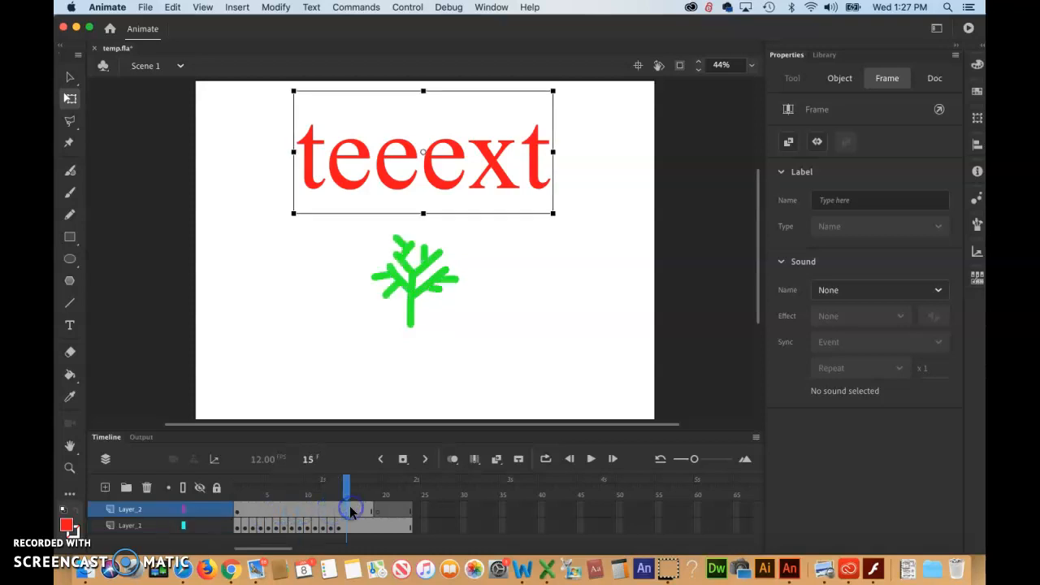
{"action": "left_click", "coordinate": [402, 509]}
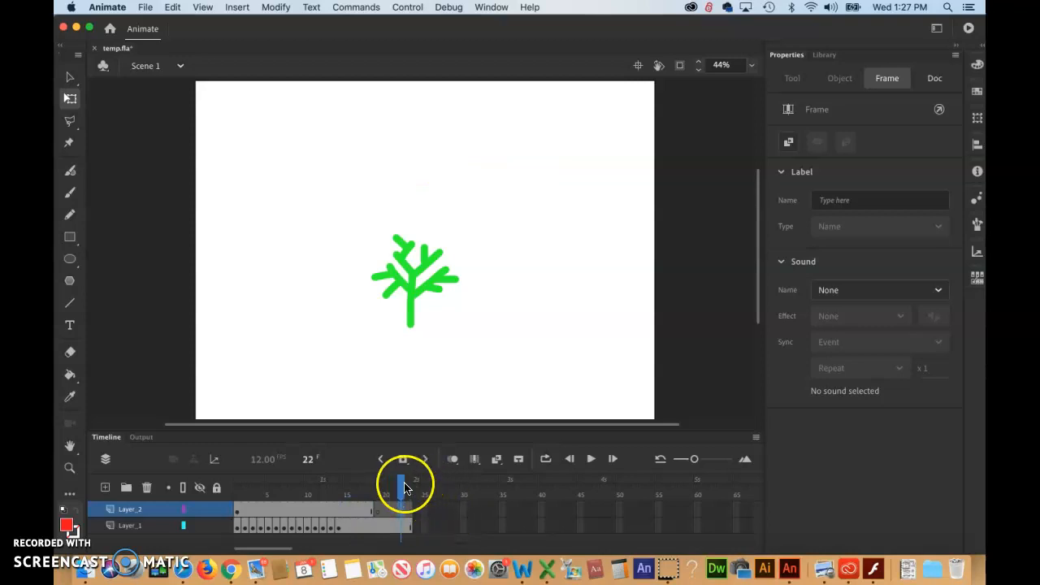
{"action": "left_click_drag", "start_coordinate": [402, 486], "coordinate": [254, 506]}
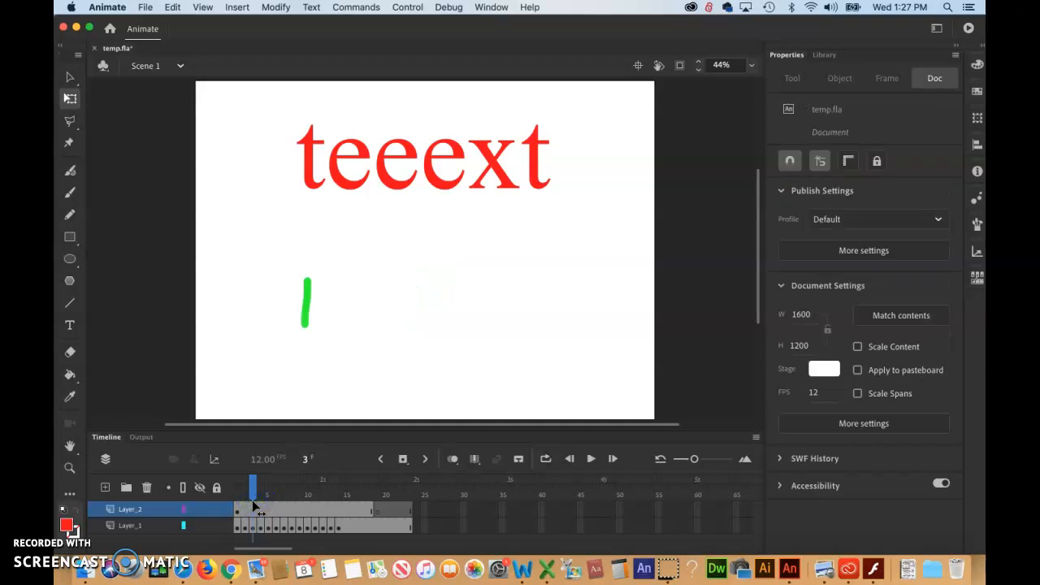
{"action": "key", "text": "period"}
{"action": "key", "text": "period"}
{"action": "key", "text": "period"}
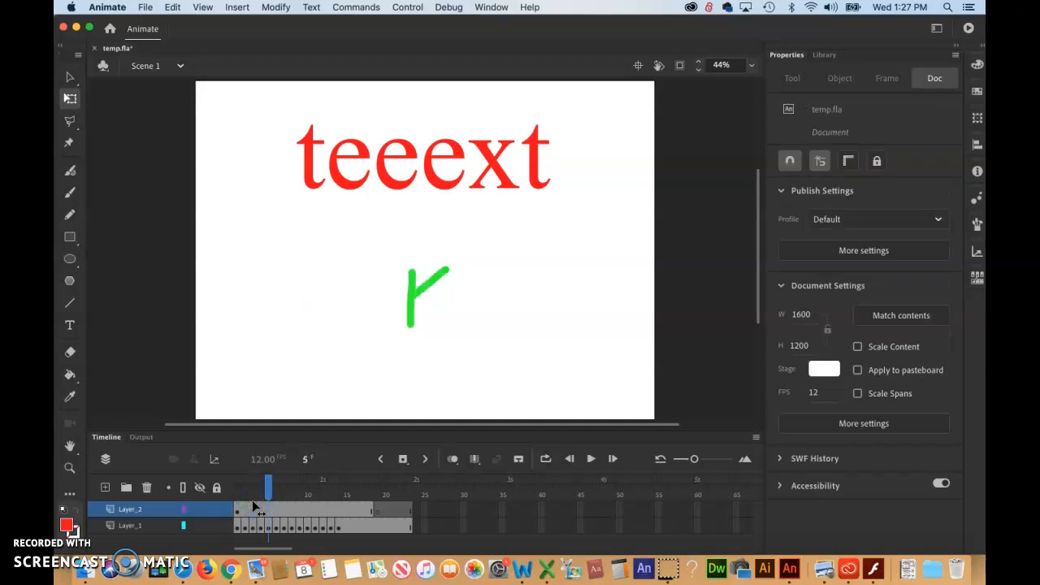
{"action": "key", "text": "period"}
{"action": "key", "text": "period"}
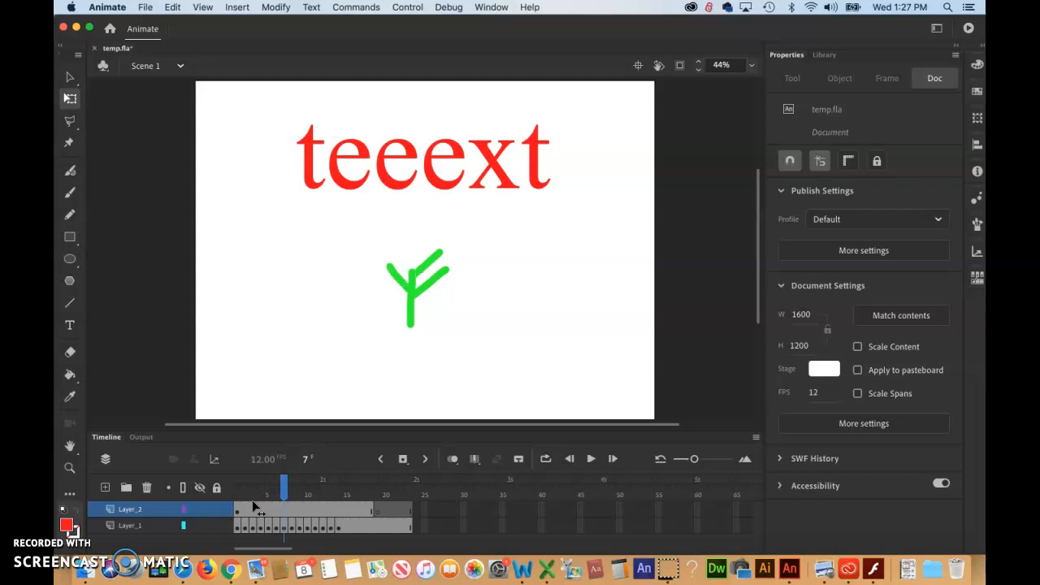
{"action": "key", "text": "period"}
{"action": "key", "text": "period"}
{"action": "key", "text": "period"}
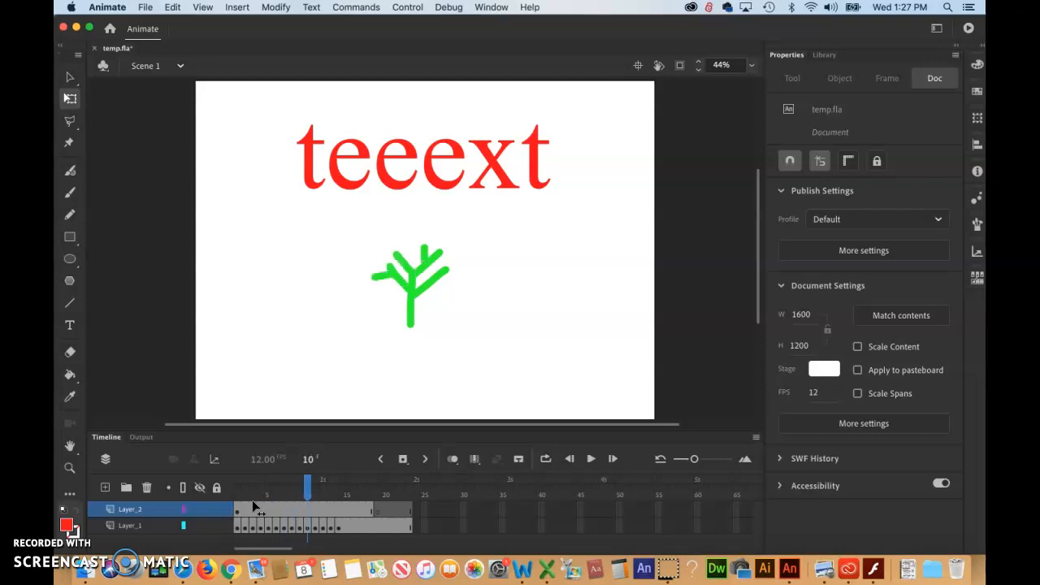
{"action": "key", "text": "period"}
{"action": "key", "text": "period"}
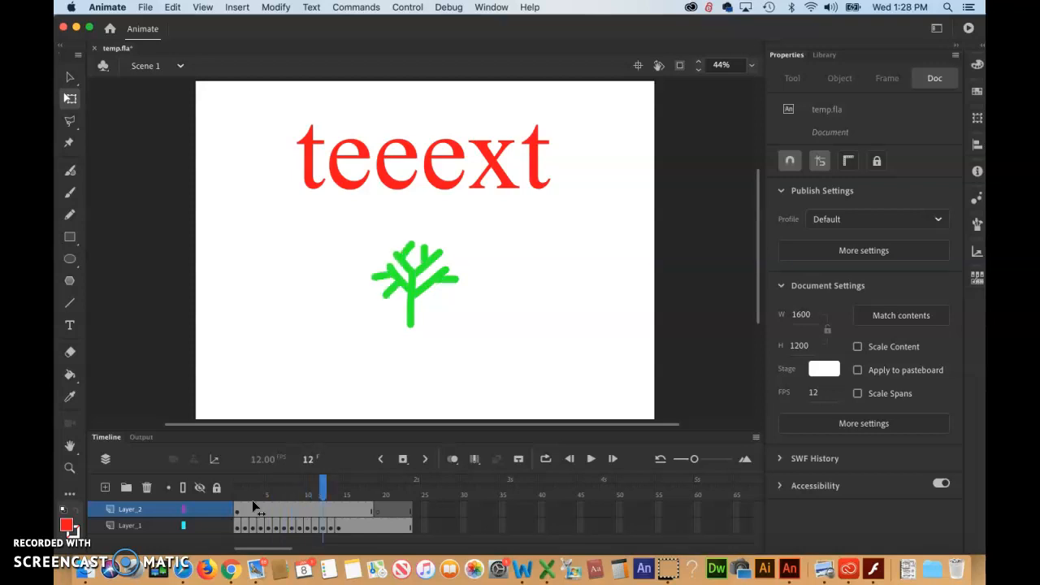
{"action": "key", "text": "comma"}
{"action": "key", "text": "comma"}
{"action": "key", "text": "comma"}
{"action": "key", "text": "comma"}
{"action": "key", "text": "comma"}
{"action": "key", "text": "period"}
{"action": "key", "text": "period"}
{"action": "key", "text": "period"}
{"action": "key", "text": "period"}
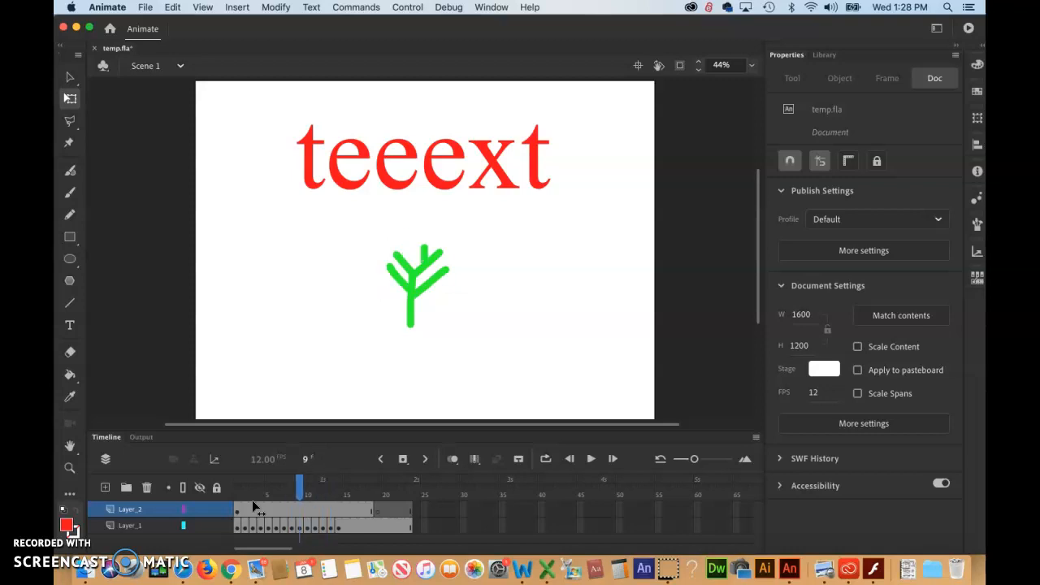
{"action": "key", "text": "comma"}
{"action": "key", "text": "comma"}
{"action": "key", "text": "comma"}
{"action": "key", "text": "comma"}
{"action": "key", "text": "period"}
{"action": "key", "text": "period"}
{"action": "key", "text": "period"}
{"action": "key", "text": "comma"}
{"action": "key", "text": "comma"}
{"action": "key", "text": "period"}
{"action": "key", "text": "period"}
{"action": "key", "text": "comma"}
{"action": "key", "text": "comma"}
{"action": "key", "text": "period"}
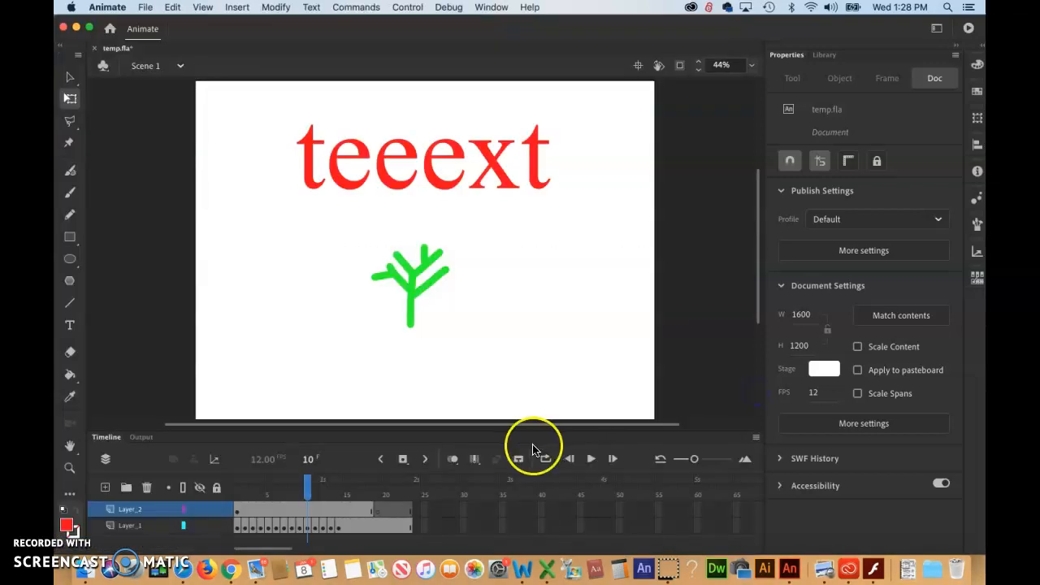
Play the animation on the timeline, stop it, and clear the selection
{"action": "left_click", "coordinate": [592, 462]}
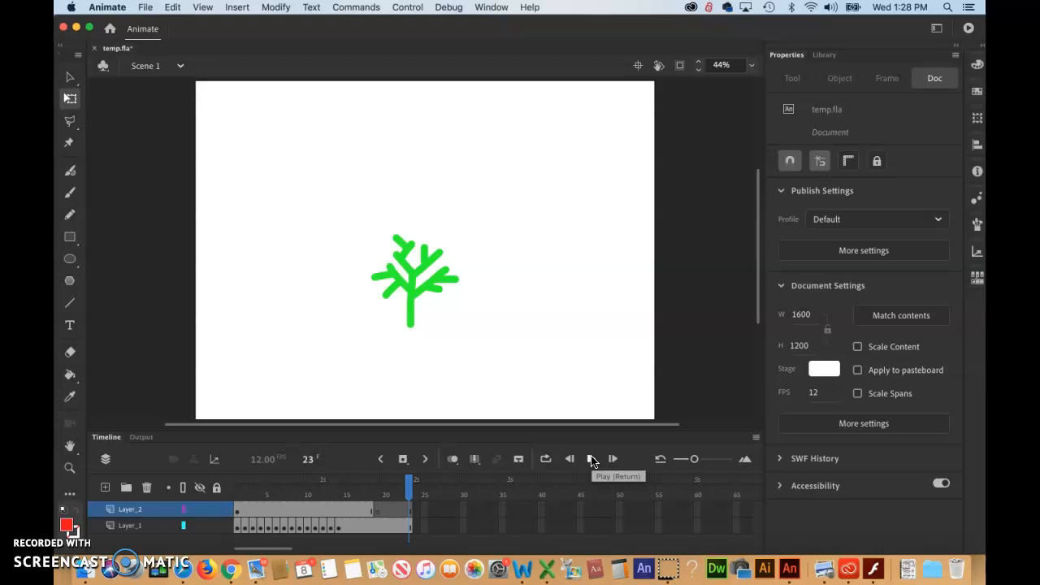
{"action": "left_click", "coordinate": [592, 461]}
{"action": "left_click", "coordinate": [85, 523]}
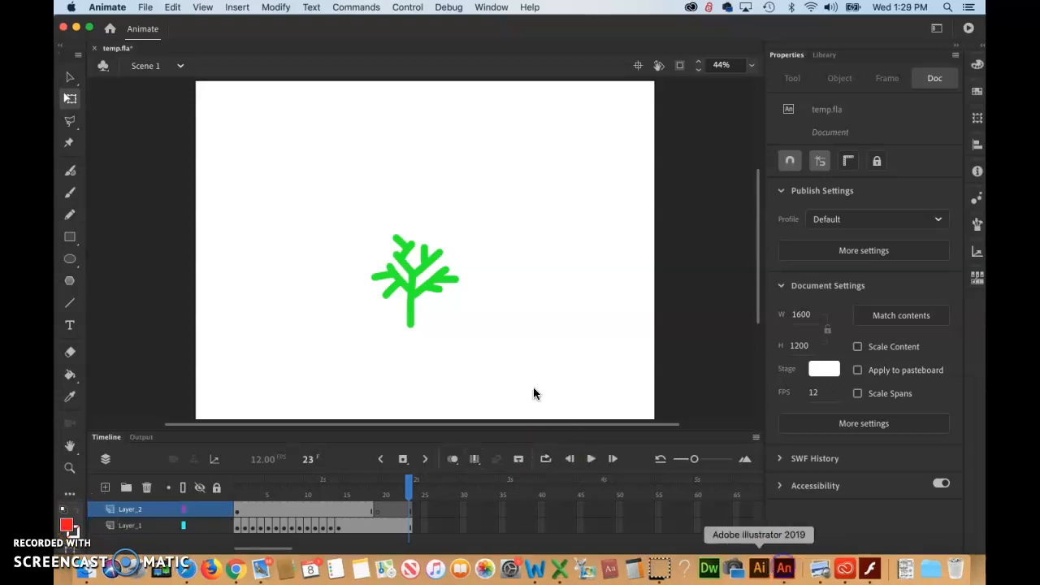
{"action": "left_click", "coordinate": [488, 324]}
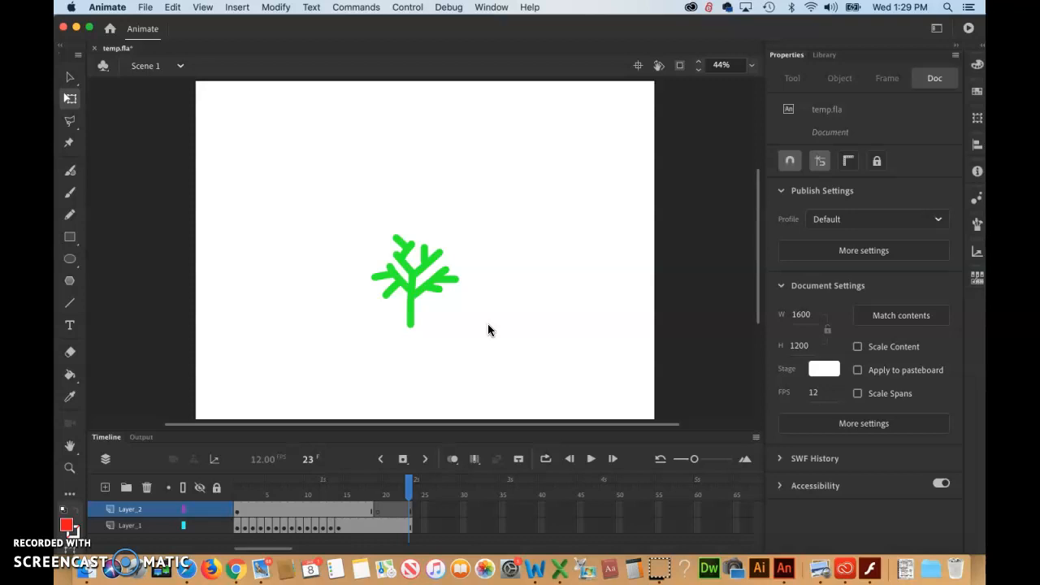
Try undoing the recent Layer_2 timeline edits and checking the frames after the tree animation ends
{"action": "left_click", "coordinate": [378, 509]}
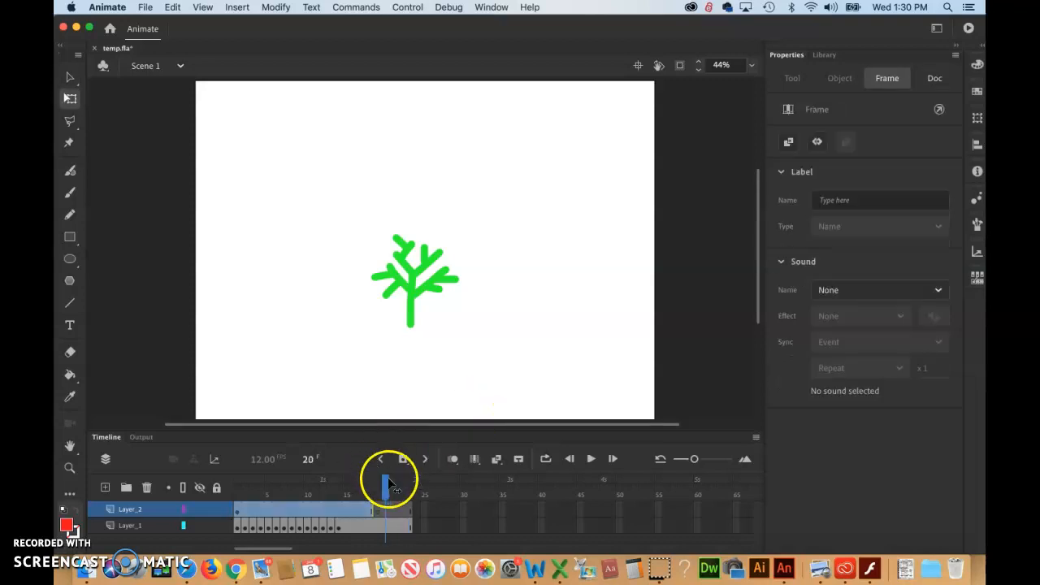
{"action": "left_click_drag", "start_coordinate": [385, 486], "coordinate": [237, 486]}
{"action": "key", "text": "super+z"}
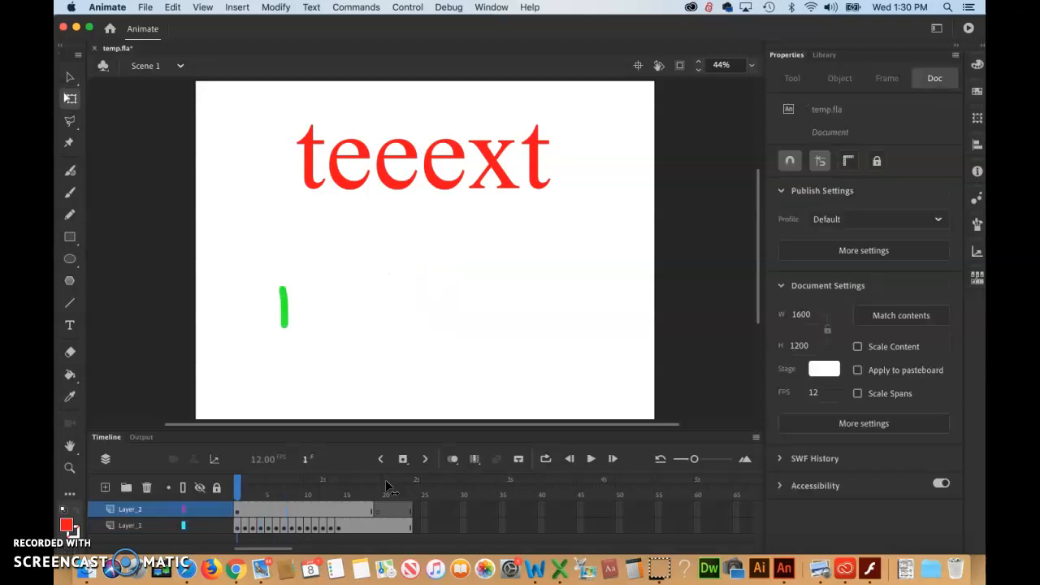
{"action": "key", "text": "super+z"}
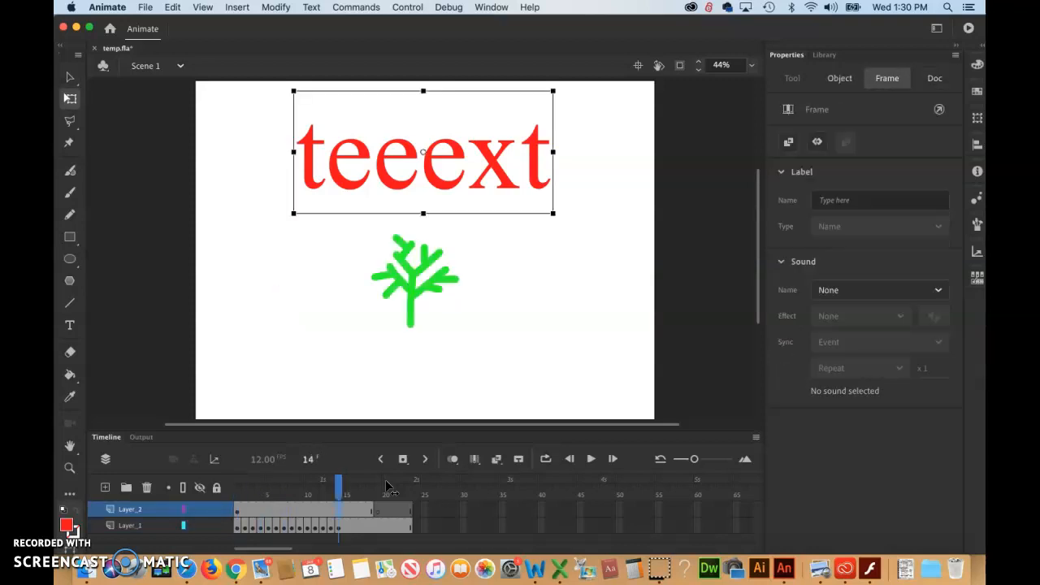
{"action": "key", "text": "super+z"}
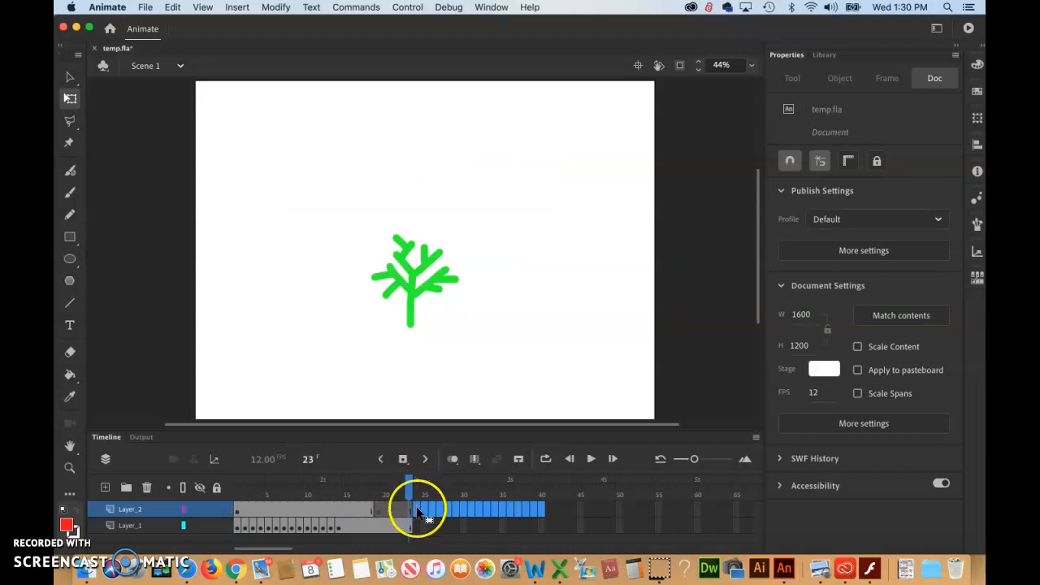
{"action": "left_click", "coordinate": [532, 510]}
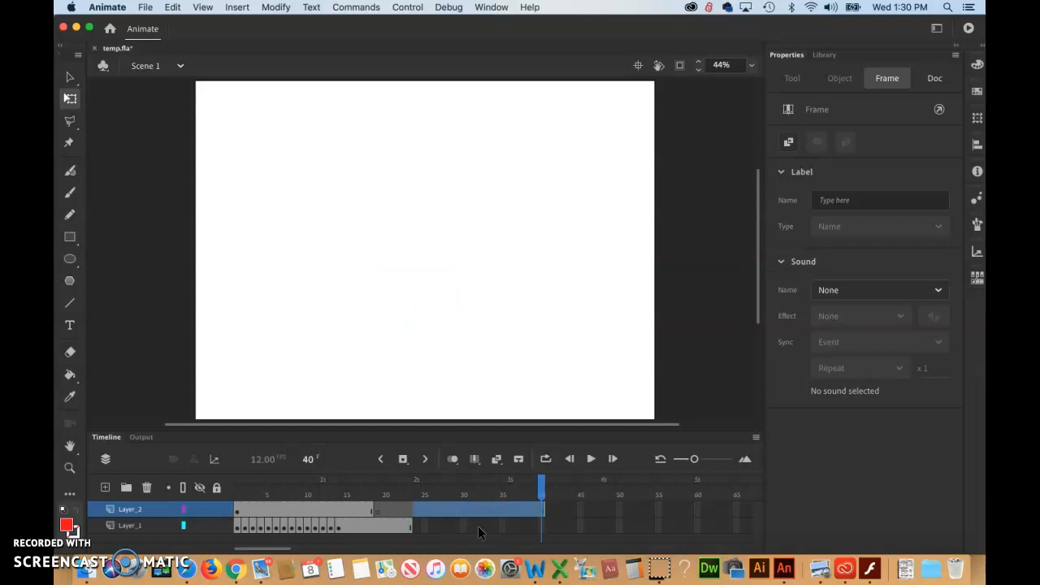
{"action": "key", "text": "super+z"}
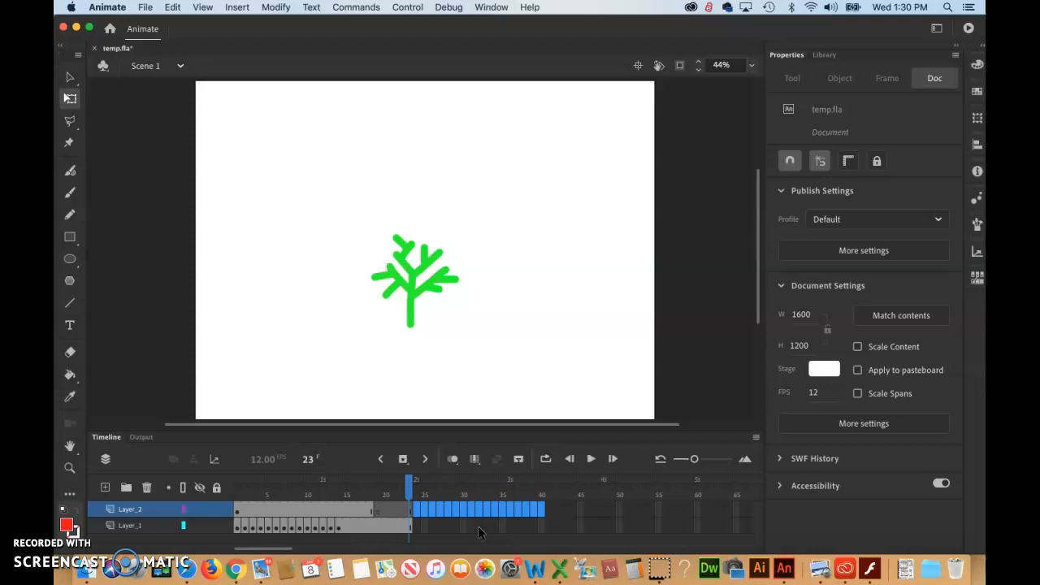
Examine the Rectangle and Classic Brush tool options and the Library, Doc and Tool panels before returning to the Selection tool
{"action": "left_click", "coordinate": [72, 521]}
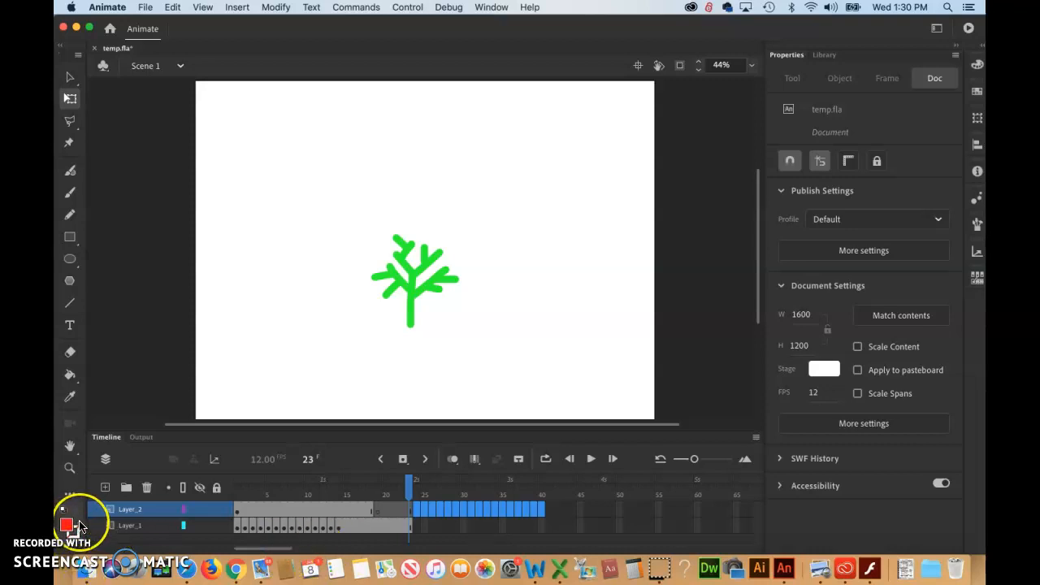
{"action": "left_click", "coordinate": [80, 526]}
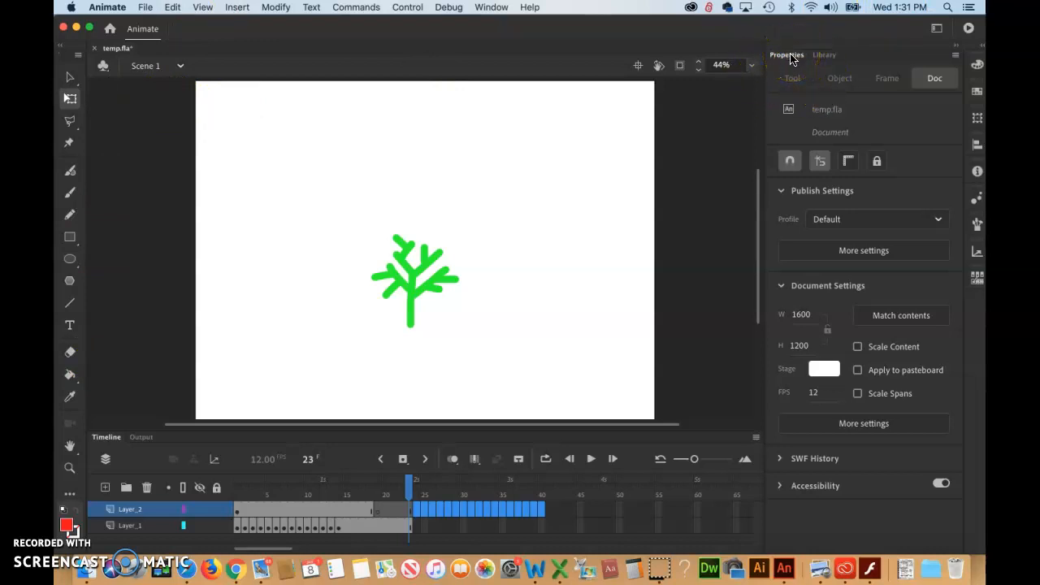
{"action": "left_click", "coordinate": [71, 238]}
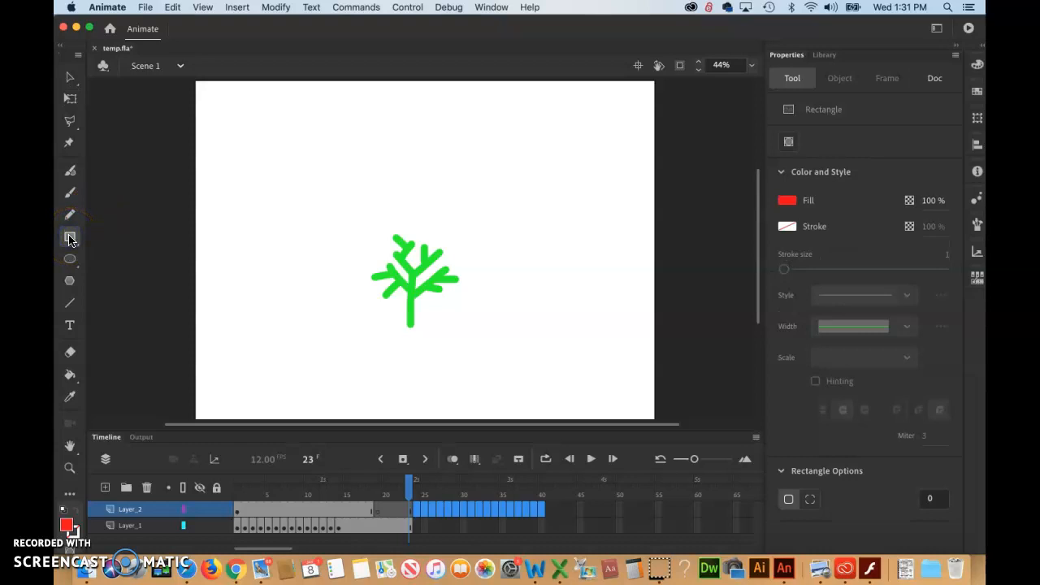
{"action": "left_click", "coordinate": [70, 240]}
{"action": "left_click", "coordinate": [824, 57]}
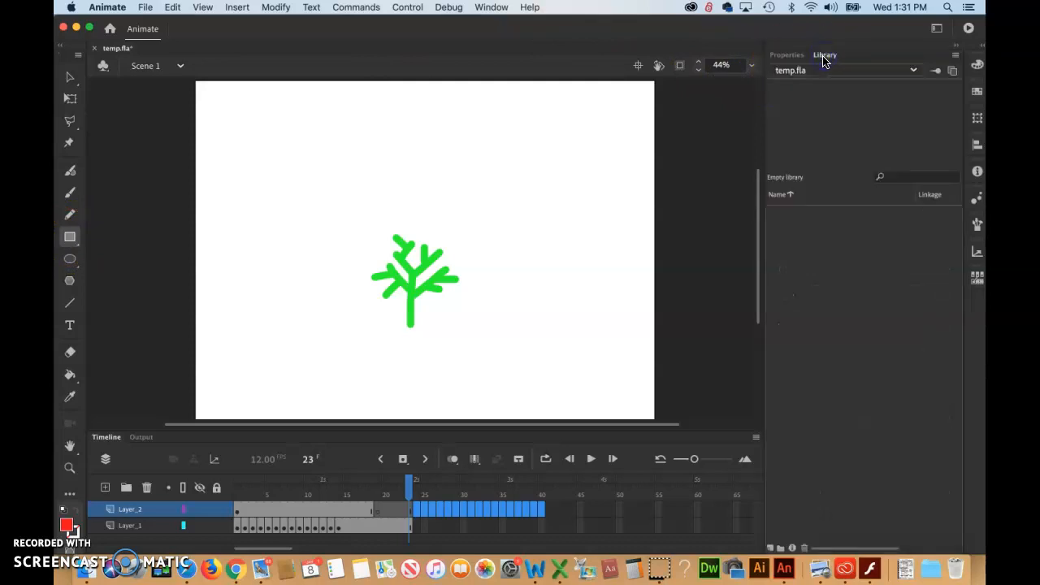
{"action": "left_click", "coordinate": [787, 57]}
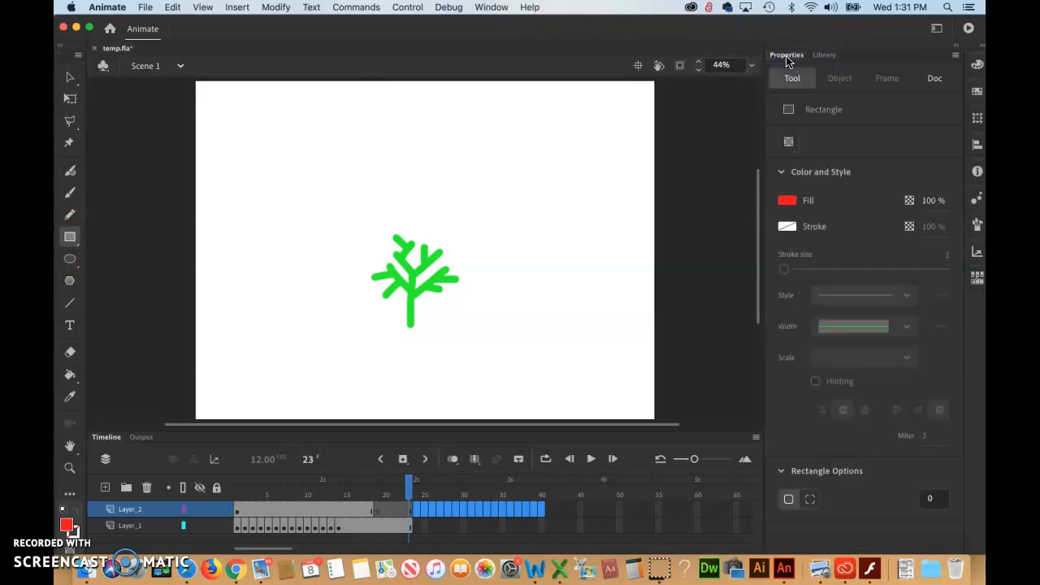
{"action": "left_click", "coordinate": [936, 79]}
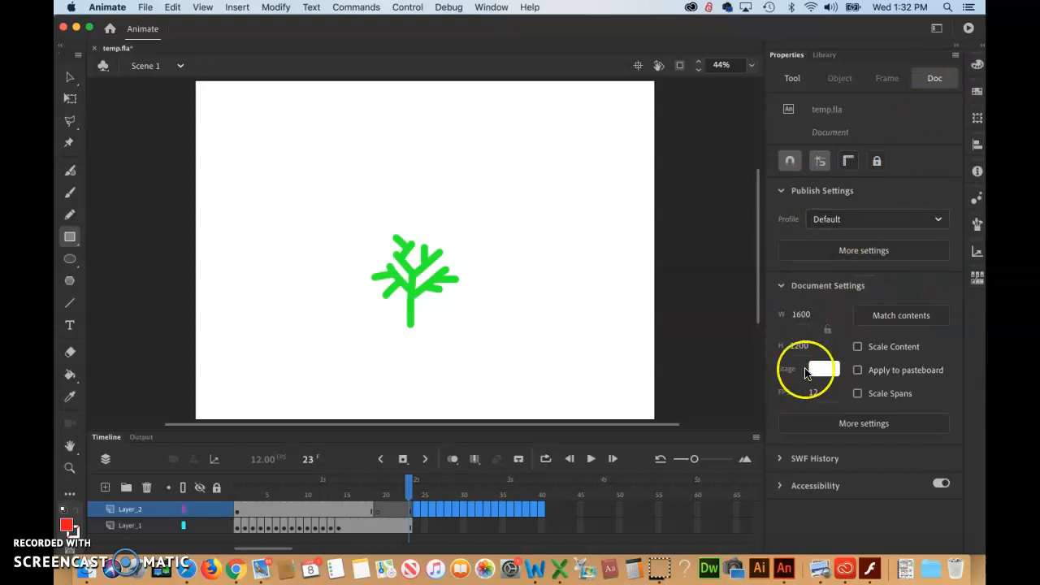
{"action": "left_click", "coordinate": [793, 79]}
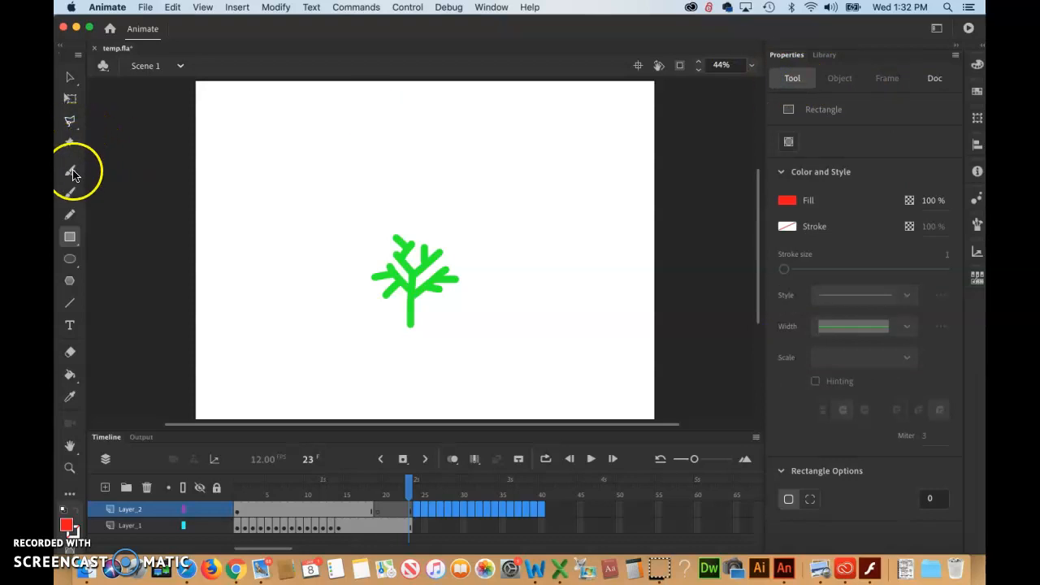
{"action": "left_click", "coordinate": [69, 197]}
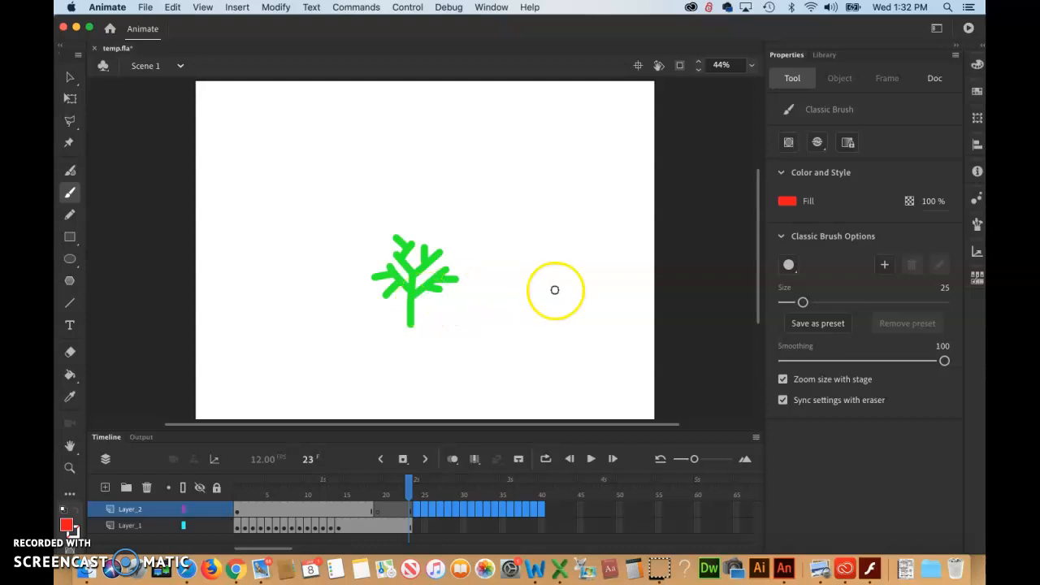
{"action": "left_click", "coordinate": [69, 78]}
Select the tree shape to inspect its position and size properties, then deselect it
{"action": "left_click", "coordinate": [410, 303]}
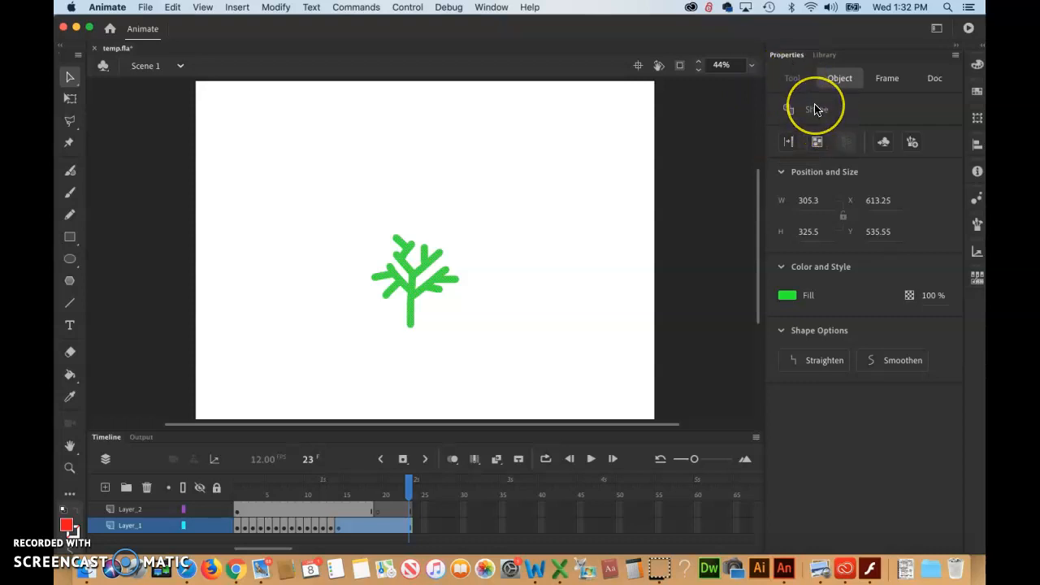
{"action": "left_click", "coordinate": [415, 280]}
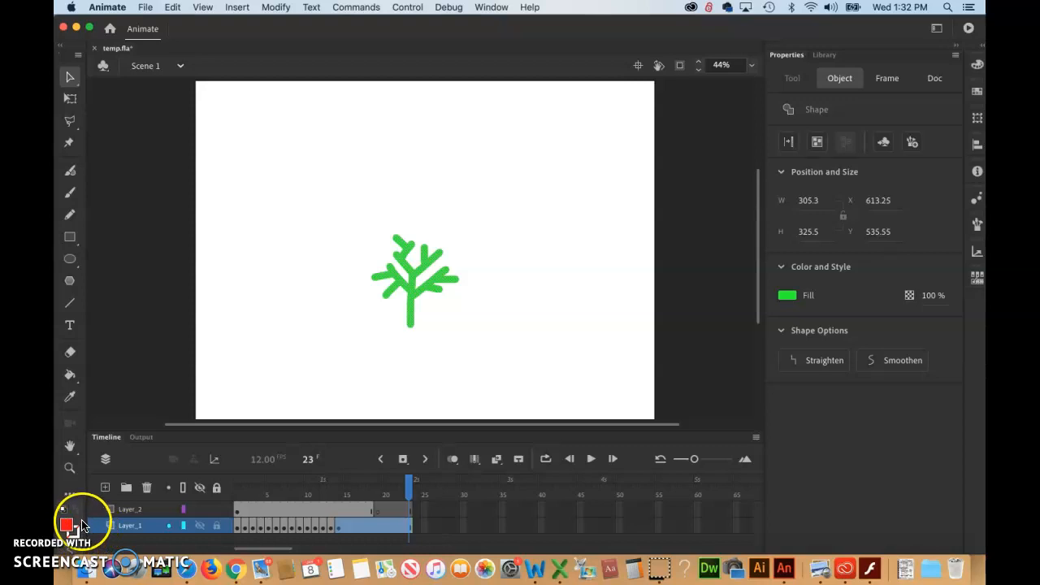
{"action": "left_click", "coordinate": [695, 248]}
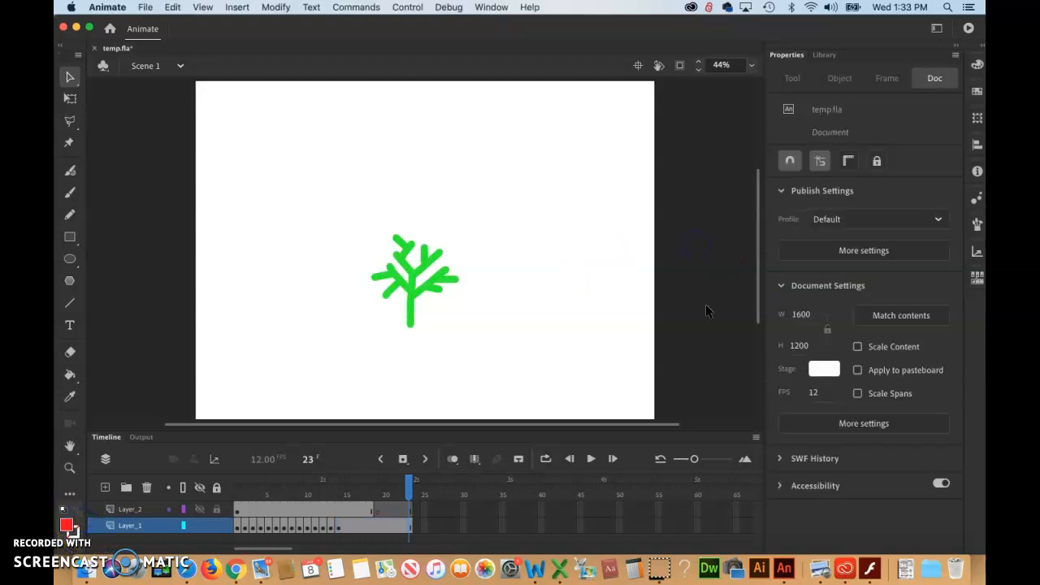